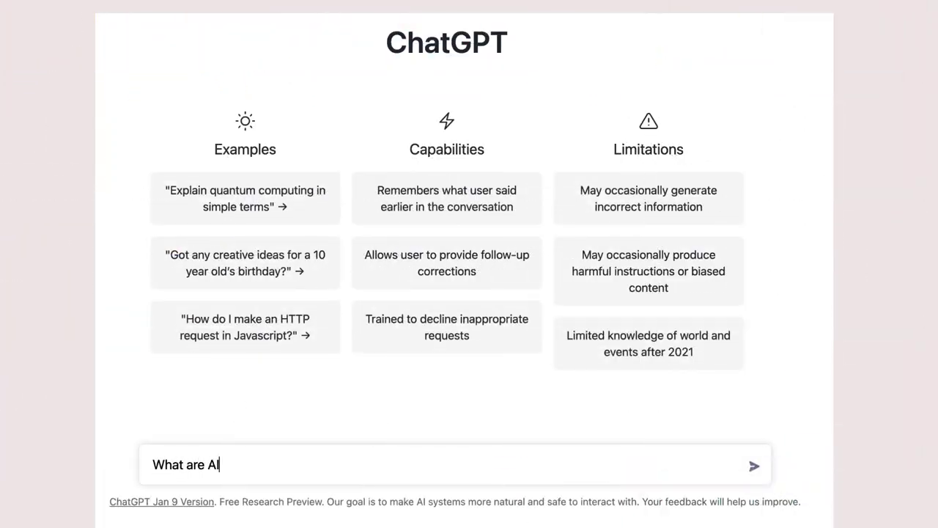
Ask ChatGPT 'What are AI tools?', then generate a DALL·E Impressionist oil painting of a robot
{"action": "type", "text": "tools?"}
{"action": "key", "text": "Return"}
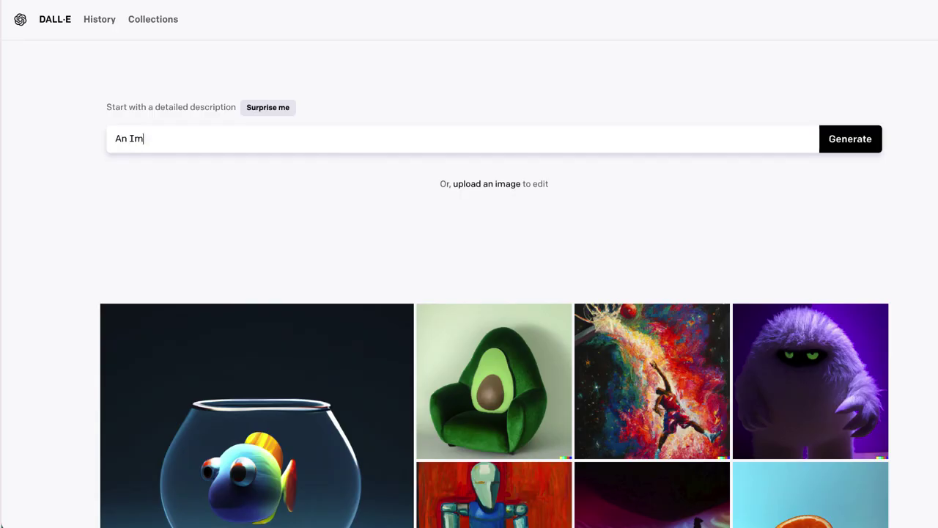
{"action": "type", "text": "pressionist oil painting of a robot"}
{"action": "left_click", "coordinate": [864, 144]}
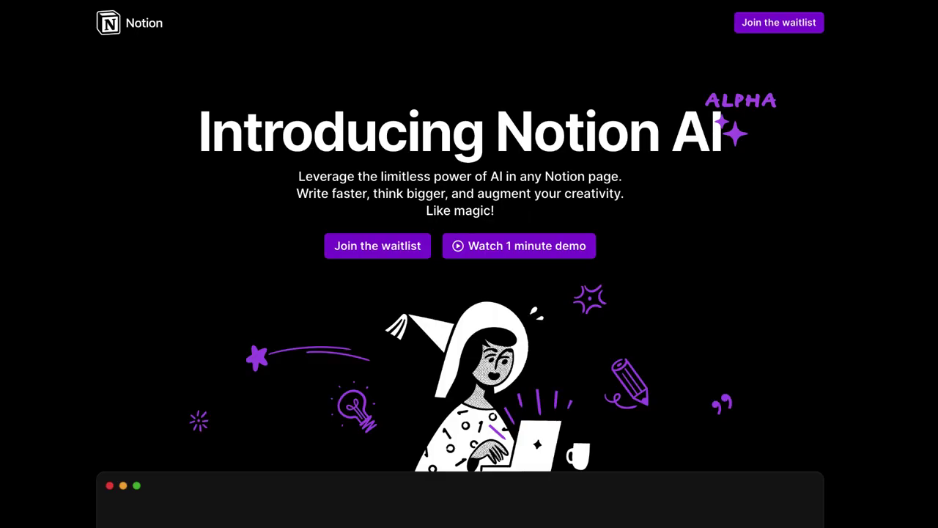
Scroll through the Notion AI announcement and homepage to reveal AI Assist's writing templates
{"action": "scroll", "coordinate": [469, 293], "scroll_direction": "down", "scroll_amount": 20}
{"action": "scroll", "coordinate": [469, 294], "scroll_direction": "down", "scroll_amount": 1}
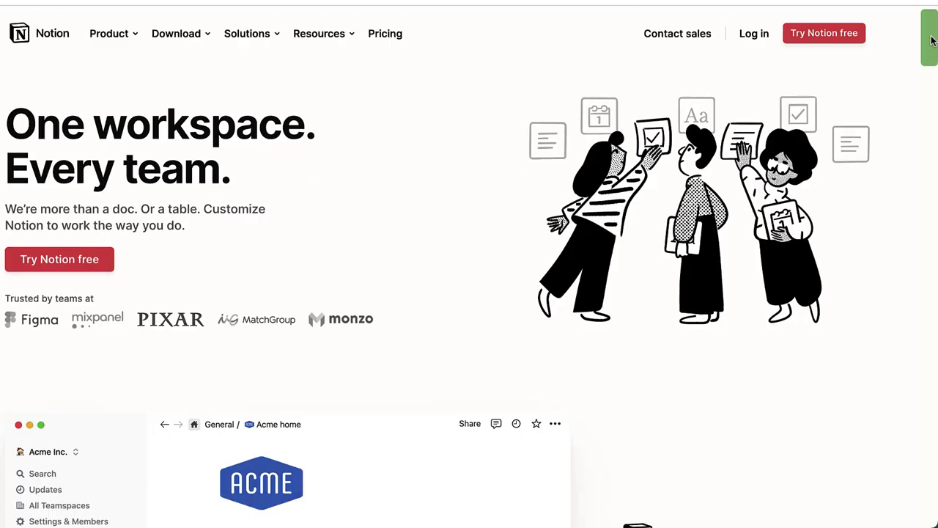
{"action": "scroll", "coordinate": [469, 293], "scroll_direction": "down", "scroll_amount": 20}
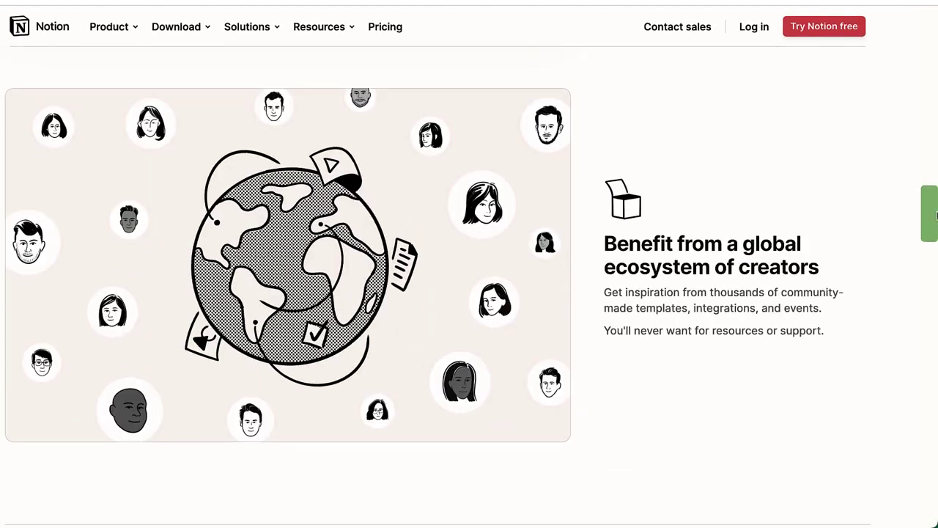
{"action": "left_click_drag", "start_coordinate": [936, 214], "coordinate": [937, 513]}
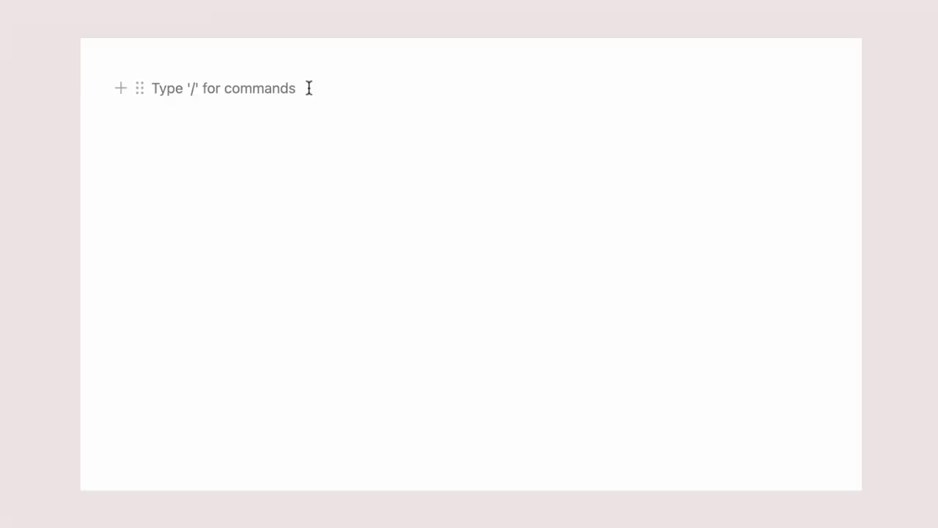
Generate a poem 'On AI tools' with Notion AI's Poem template
{"action": "type", "text": "/"}
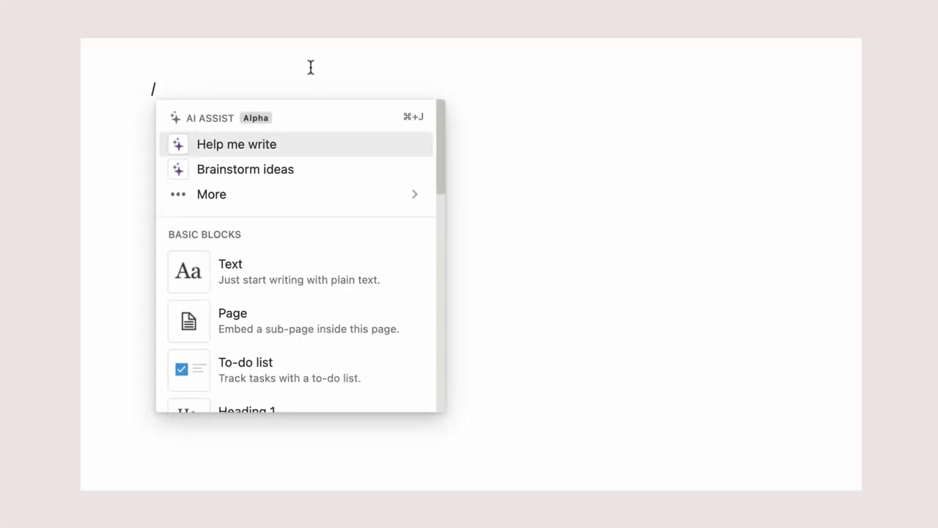
{"action": "mouse_move", "coordinate": [330, 193]}
{"action": "left_click", "coordinate": [518, 191]}
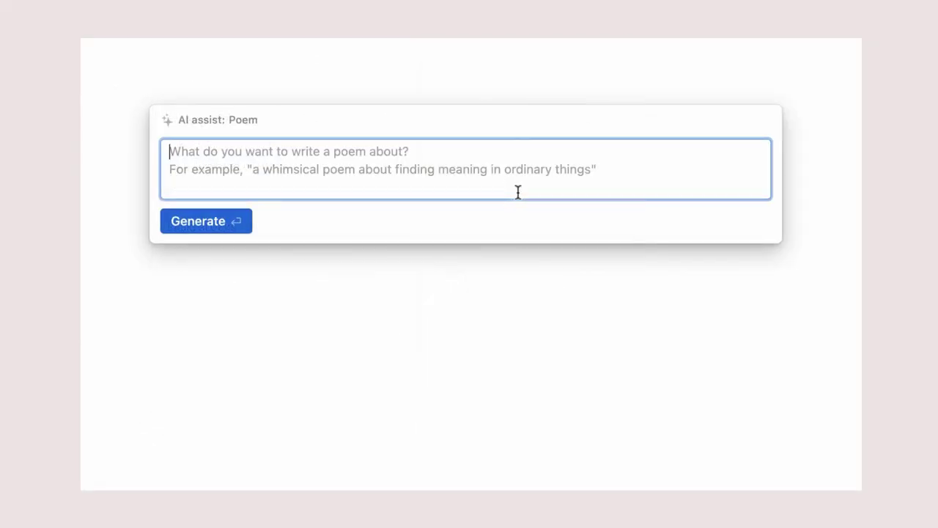
{"action": "type", "text": "On AI tools"}
{"action": "left_click", "coordinate": [210, 230]}
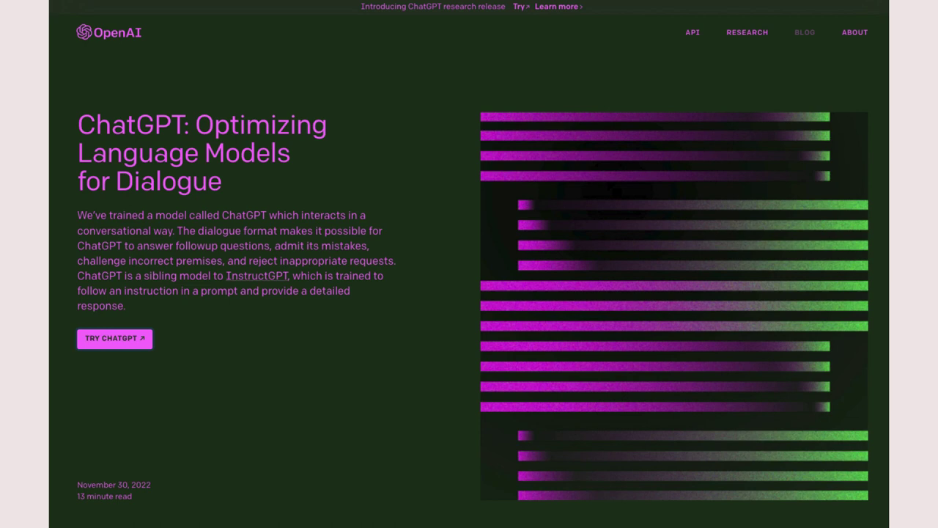
Open ChatGPT from the announcement page and ask 'What is ChatGPT?'
{"action": "left_click", "coordinate": [147, 338]}
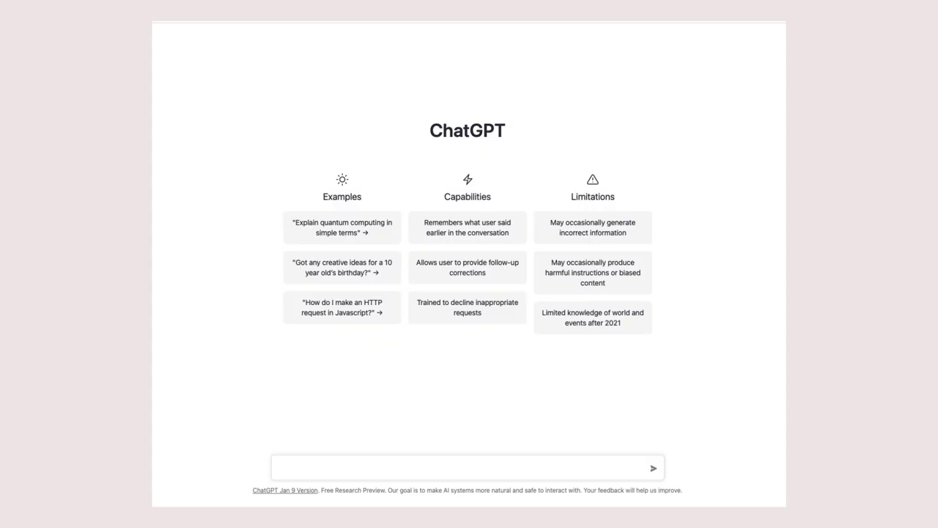
{"action": "left_click", "coordinate": [317, 464]}
{"action": "type", "text": "What is"}
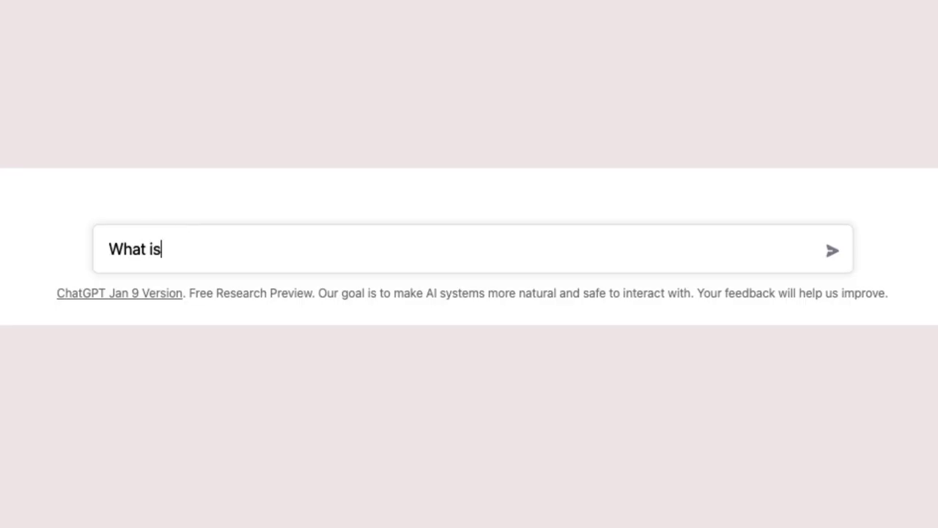
{"action": "type", "text": " ChatGPT?"}
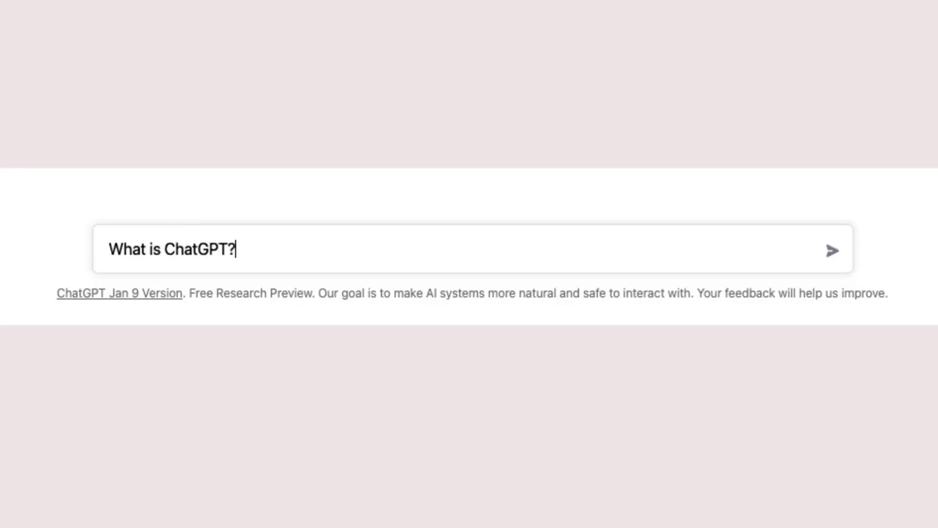
{"action": "key", "text": "Return"}
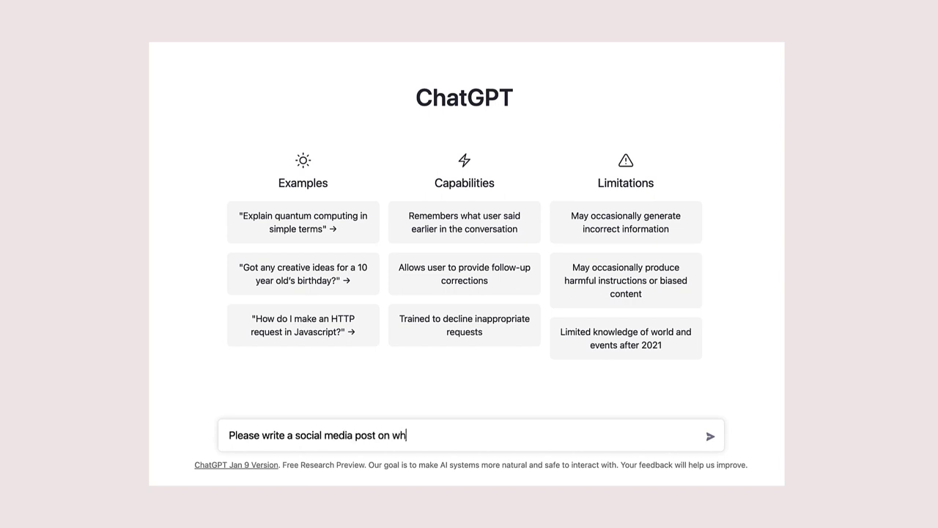
Request a social media post and a Twitter thread on why content creators should use AI
{"action": "type", "text": "y content creators should be using C"}
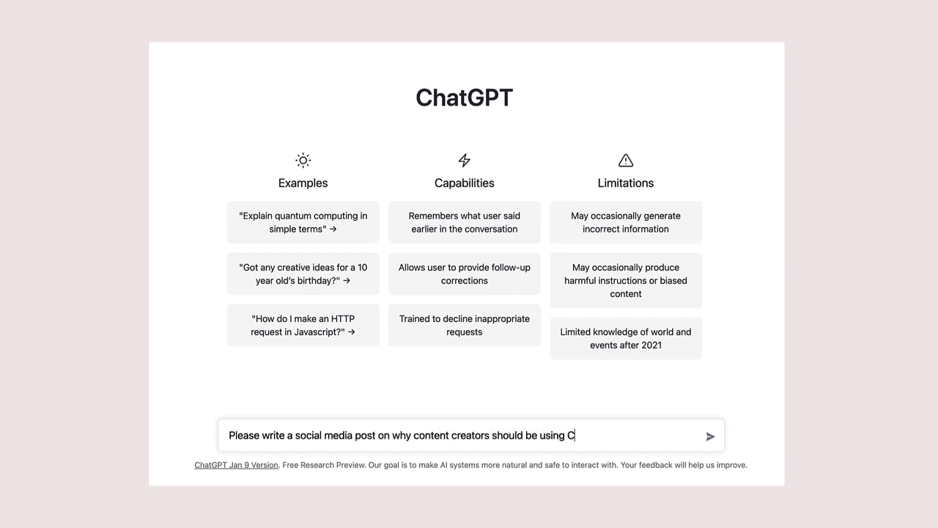
{"action": "type", "text": "hatGPT?"}
{"action": "key", "text": "Return"}
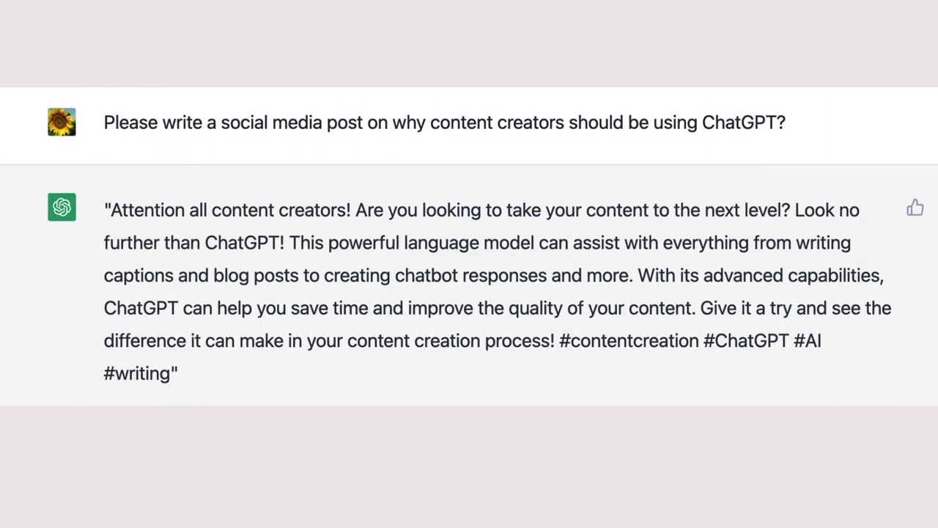
{"action": "type", "text": "Please write a twitter thread on w"}
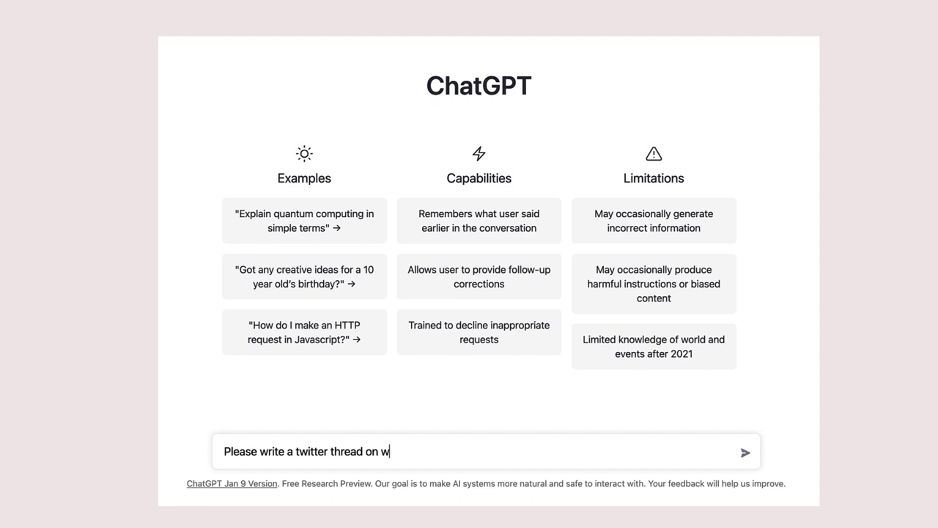
{"action": "type", "text": "hy content creators should be using"}
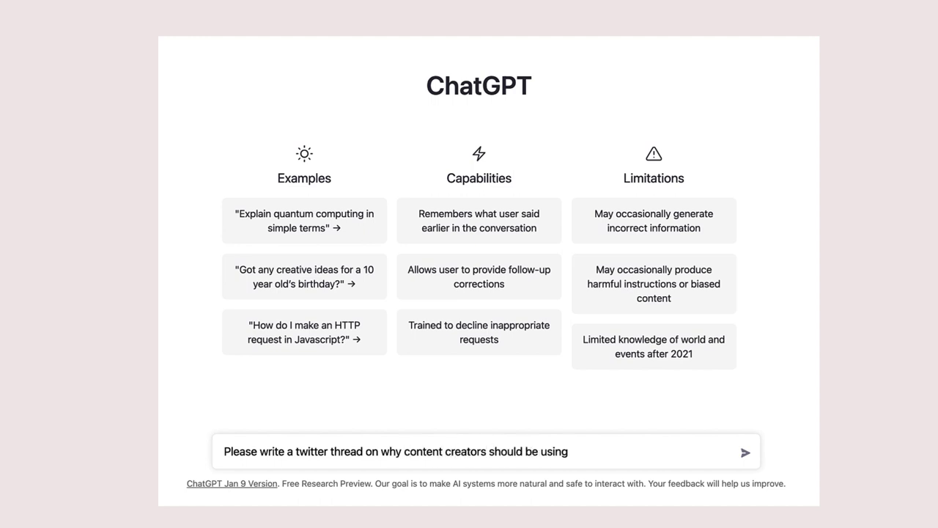
{"action": "type", "text": " AI content generators."}
{"action": "key", "text": "Return"}
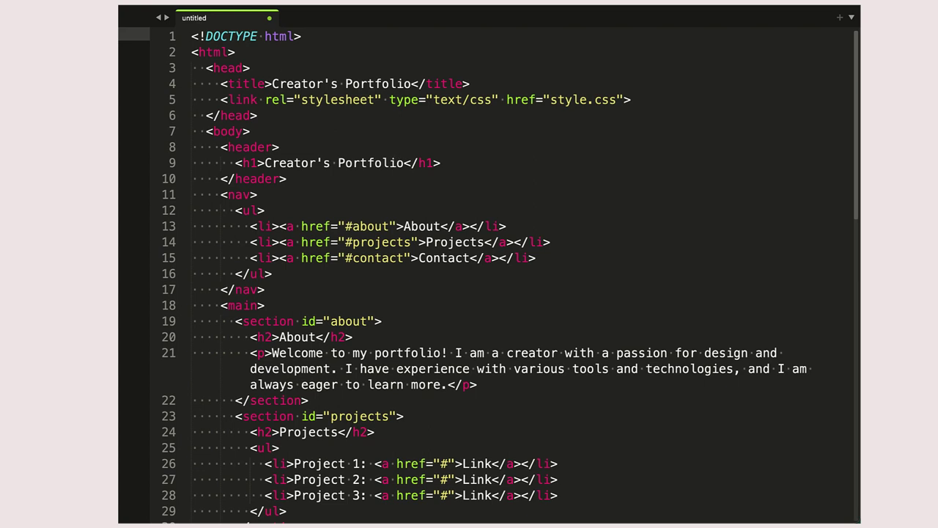
Save the portfolio HTML as index.html in the ChatGPT Portfolio Website folder
{"action": "key", "text": "super+s"}
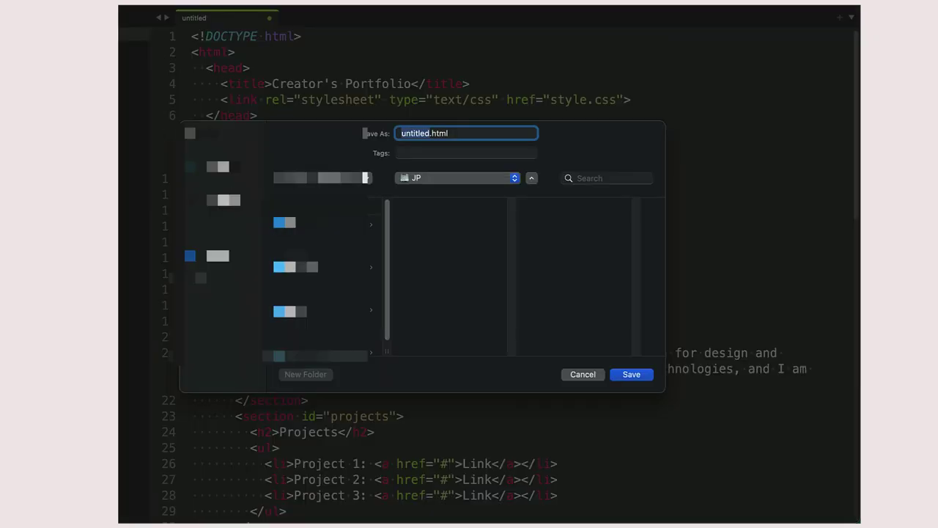
{"action": "left_click", "coordinate": [335, 232]}
{"action": "double_click", "coordinate": [415, 134]}
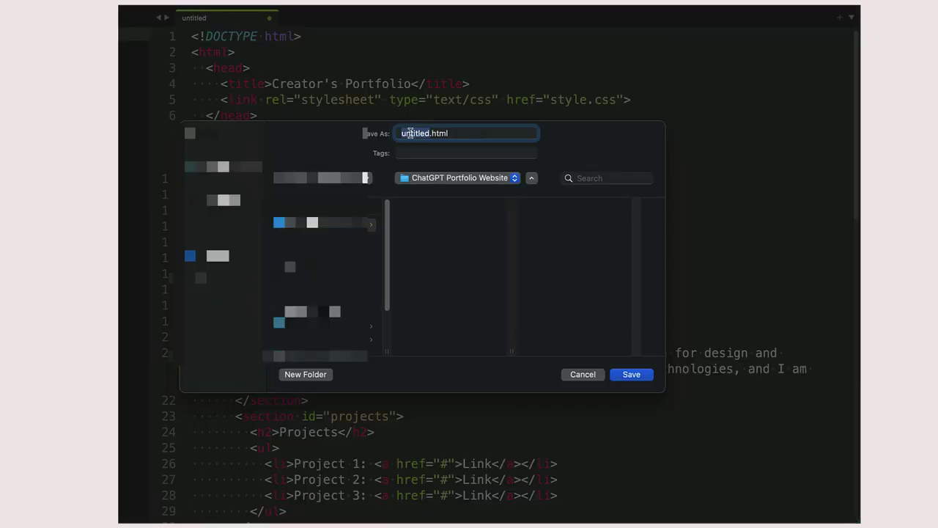
{"action": "type", "text": "index"}
{"action": "key", "text": "Return"}
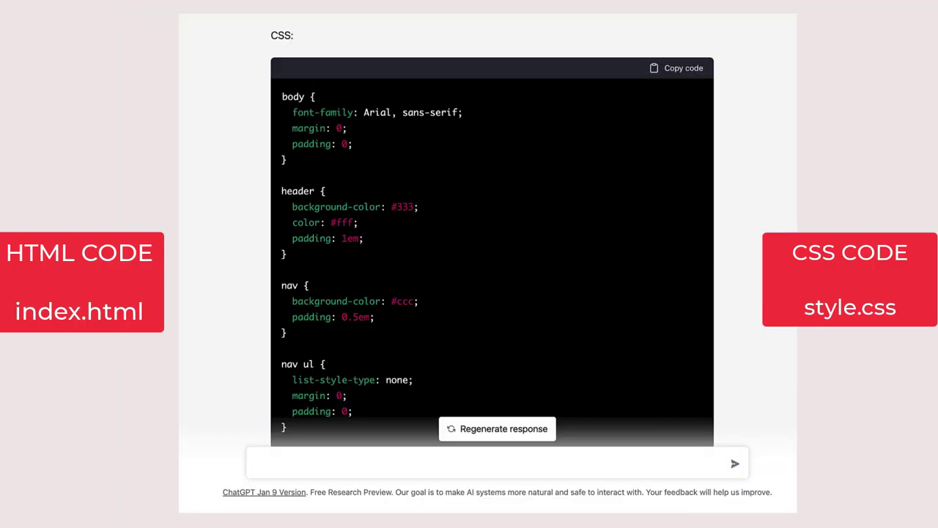
Paste ChatGPT's CSS into a new file and save it as style.css
{"action": "left_click", "coordinate": [689, 73]}
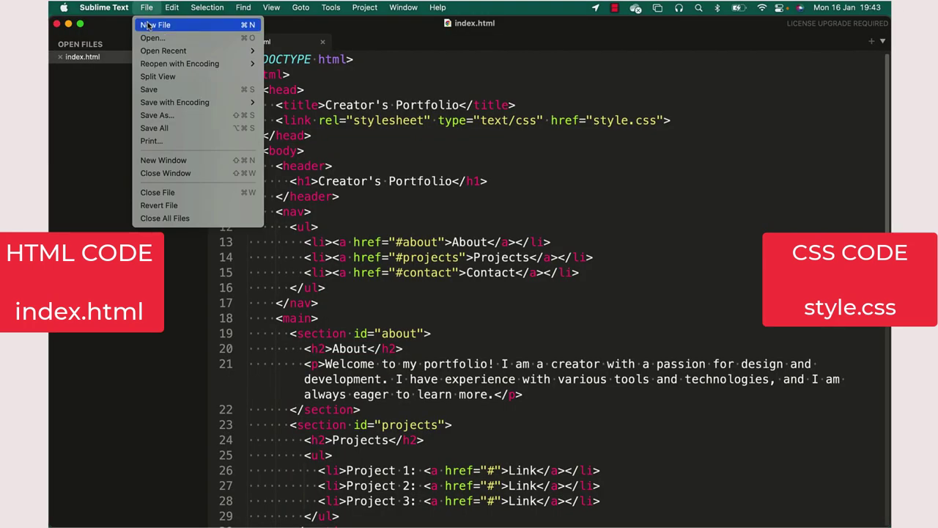
{"action": "left_click", "coordinate": [151, 25]}
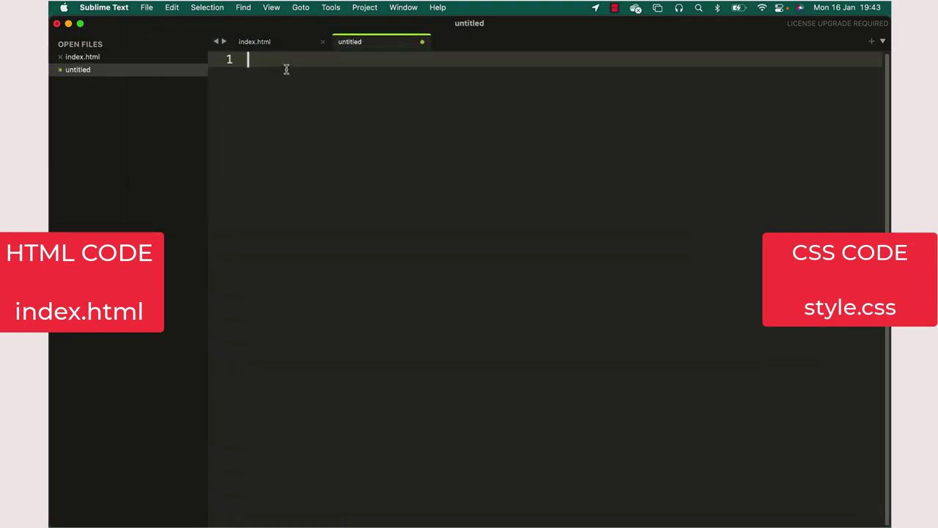
{"action": "key", "text": "super+v"}
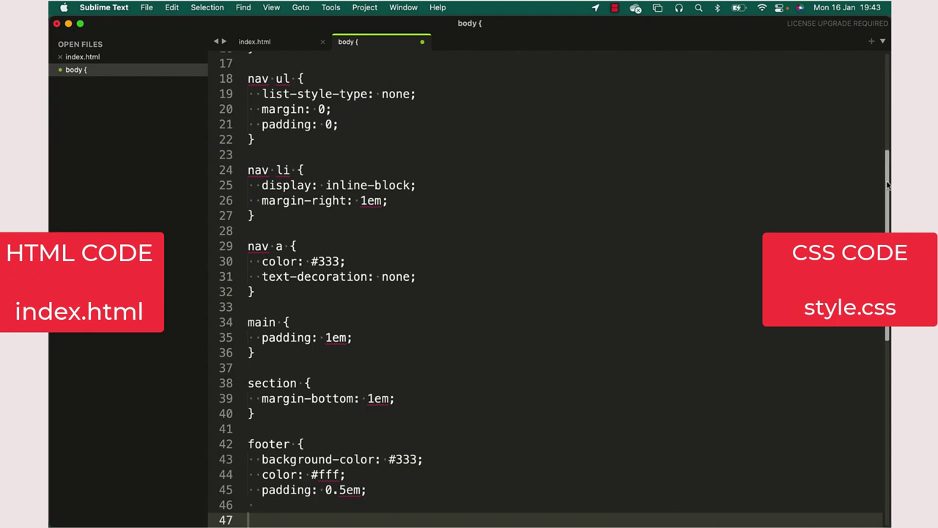
{"action": "left_click_drag", "start_coordinate": [889, 185], "coordinate": [887, 66]}
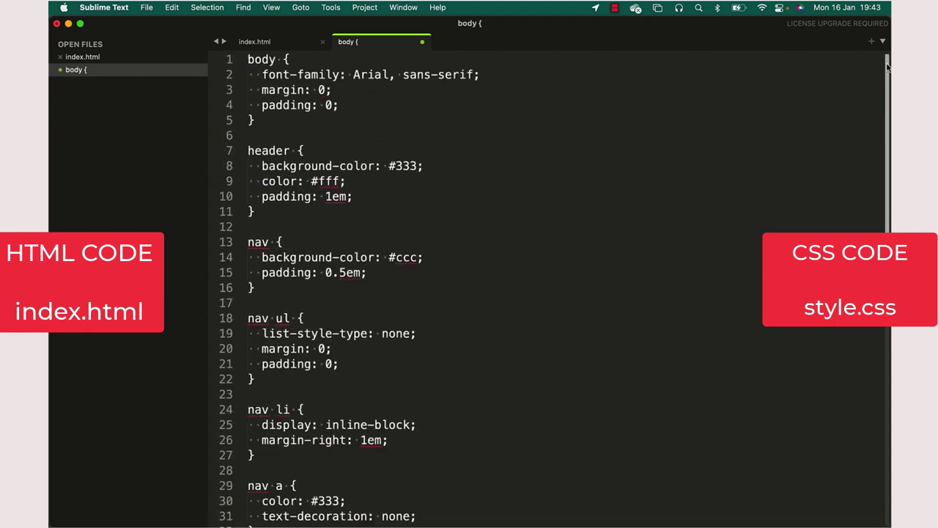
{"action": "left_click", "coordinate": [147, 8]}
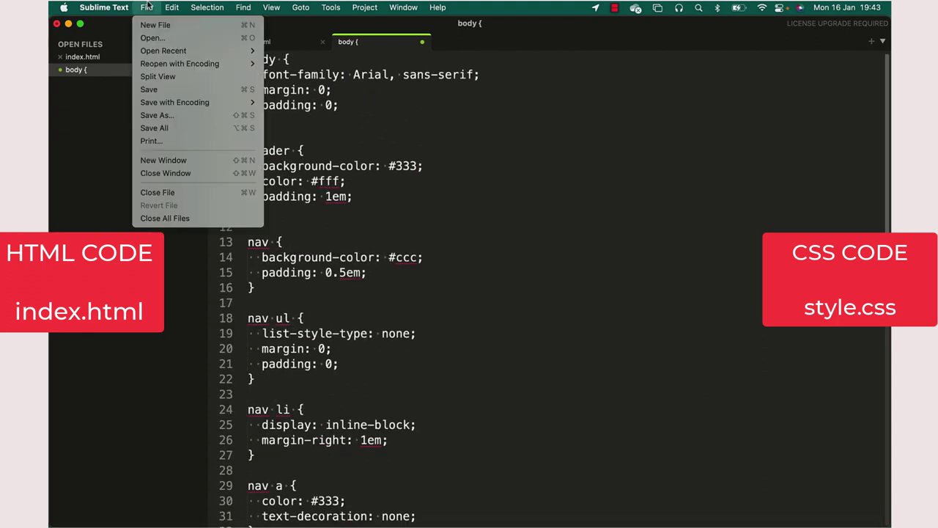
{"action": "left_click", "coordinate": [162, 90]}
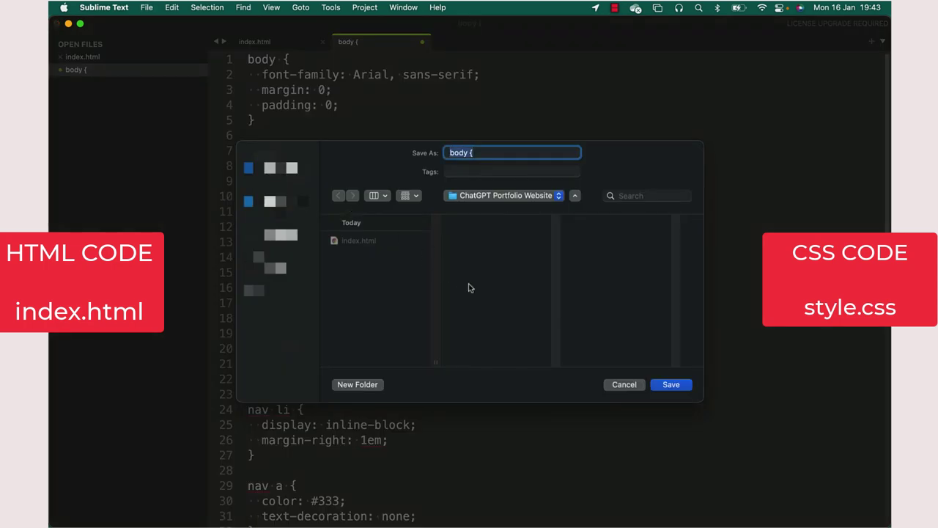
{"action": "type", "text": "style.css"}
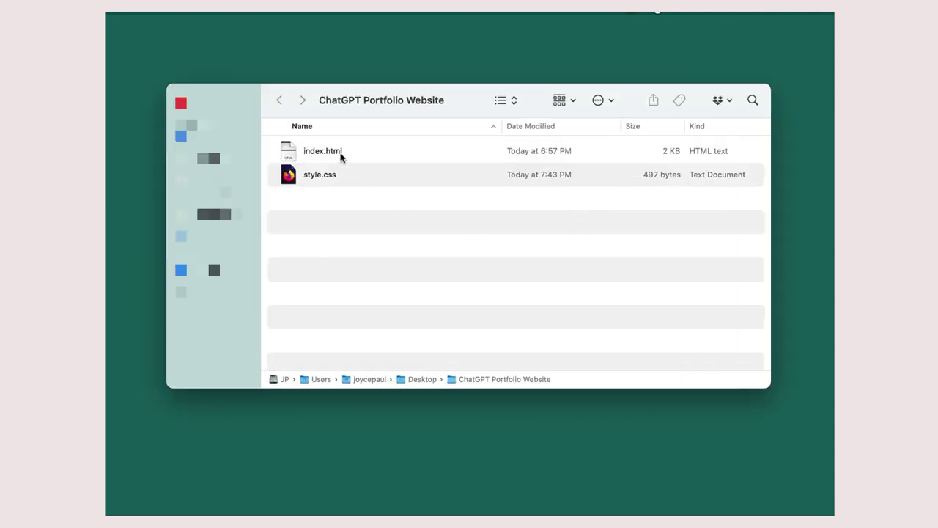
Open index.html from Finder to view the Creator's Portfolio site in the browser
{"action": "double_click", "coordinate": [342, 155]}
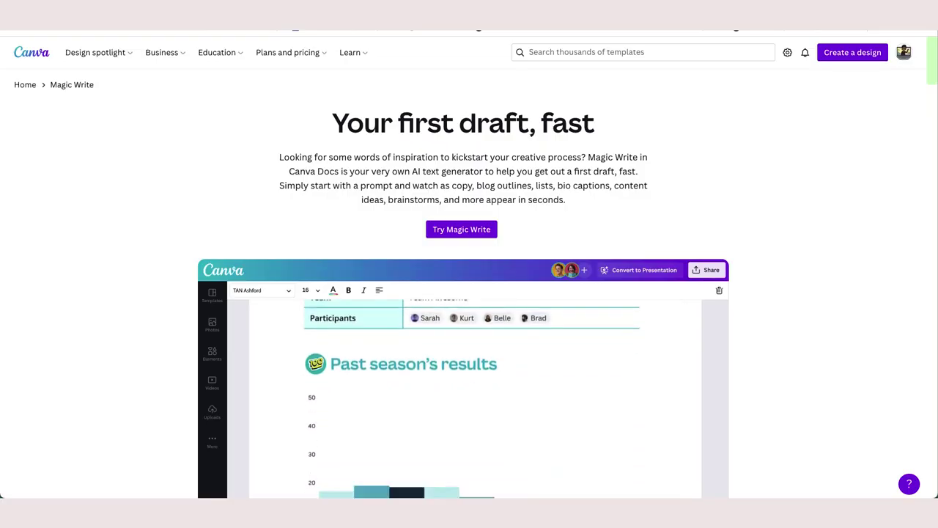
Load Canva's Magic Write page and scroll through its features down to the FAQ
{"action": "key", "text": "ctrl+l"}
{"action": "key", "text": "Escape"}
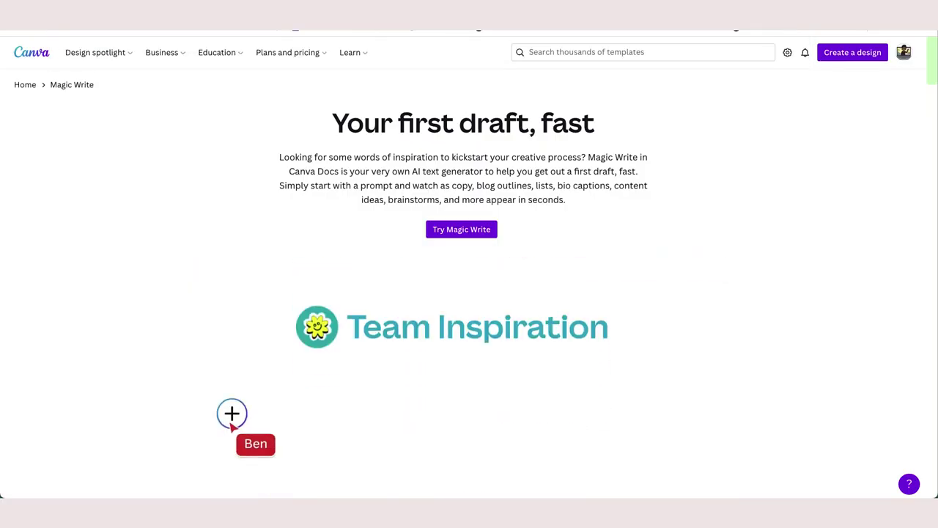
{"action": "scroll", "coordinate": [921, 429], "scroll_direction": "down", "scroll_amount": 10}
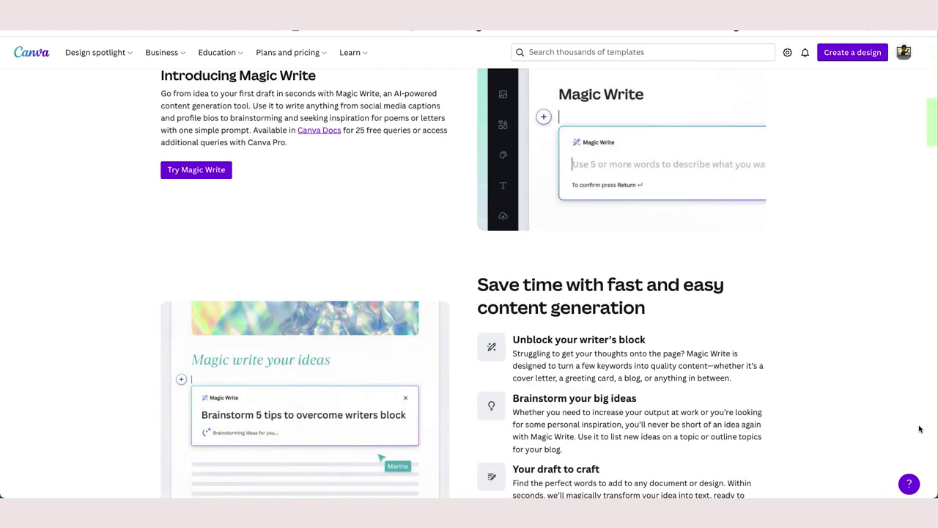
{"action": "scroll", "coordinate": [920, 429], "scroll_direction": "down", "scroll_amount": 3}
{"action": "scroll", "coordinate": [920, 429], "scroll_direction": "down", "scroll_amount": 10}
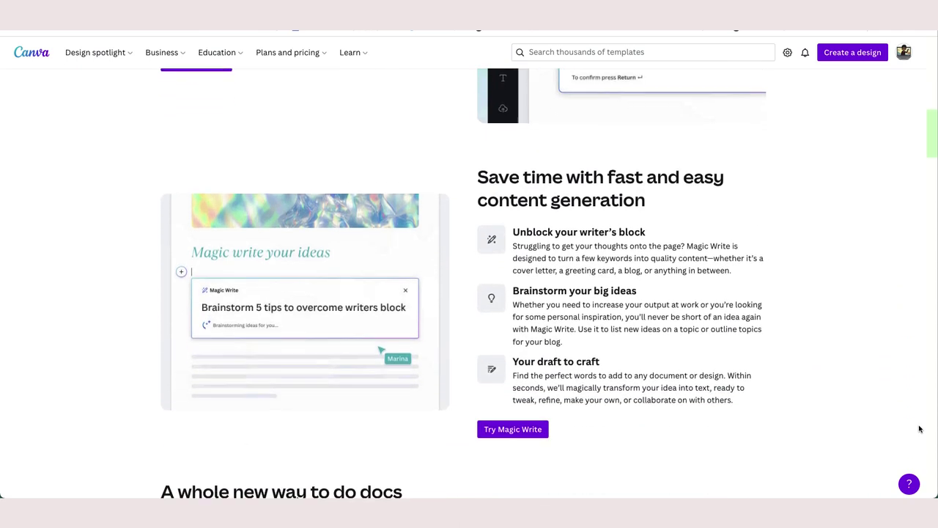
{"action": "scroll", "coordinate": [920, 429], "scroll_direction": "down", "scroll_amount": 20}
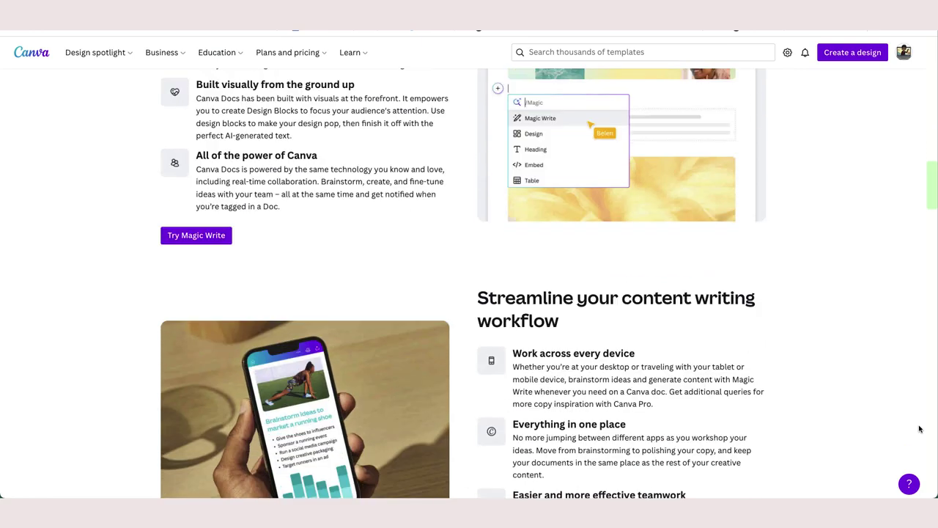
{"action": "scroll", "coordinate": [920, 429], "scroll_direction": "down", "scroll_amount": 20}
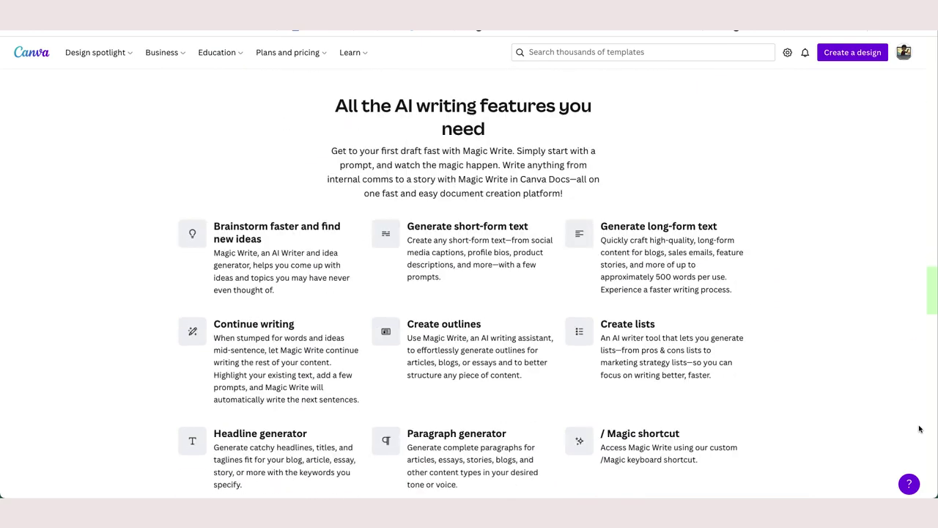
{"action": "scroll", "coordinate": [920, 429], "scroll_direction": "down", "scroll_amount": 20}
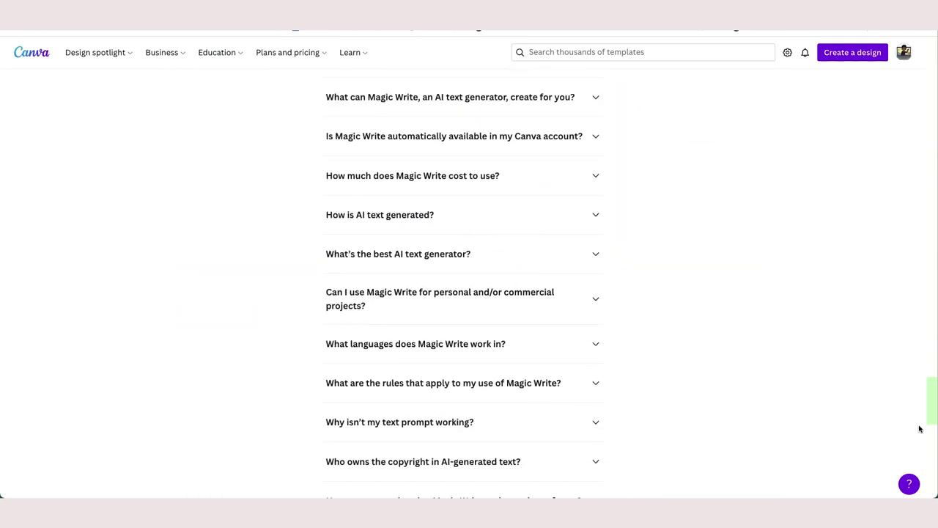
{"action": "scroll", "coordinate": [920, 429], "scroll_direction": "down", "scroll_amount": 1}
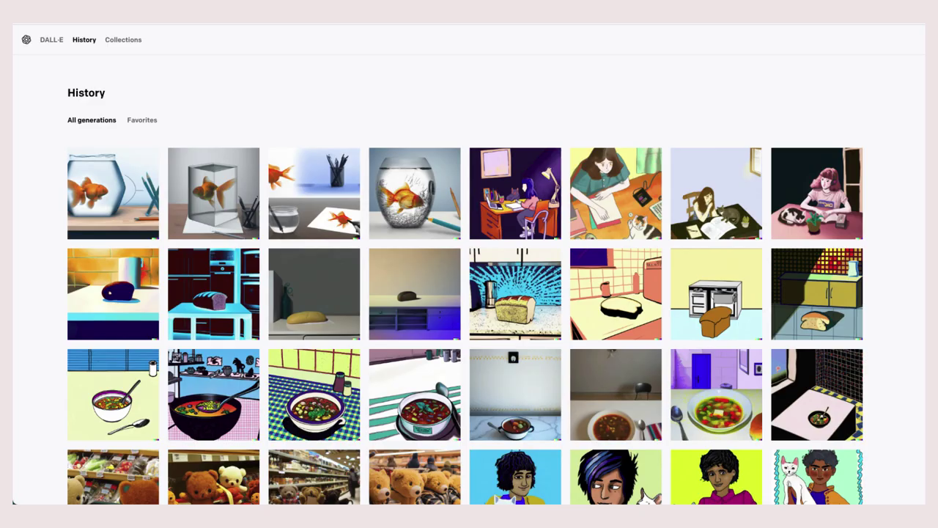
View the two pink cat images from DALL·E's history in the viewer
{"action": "scroll", "coordinate": [464, 279], "scroll_direction": "down", "scroll_amount": 10}
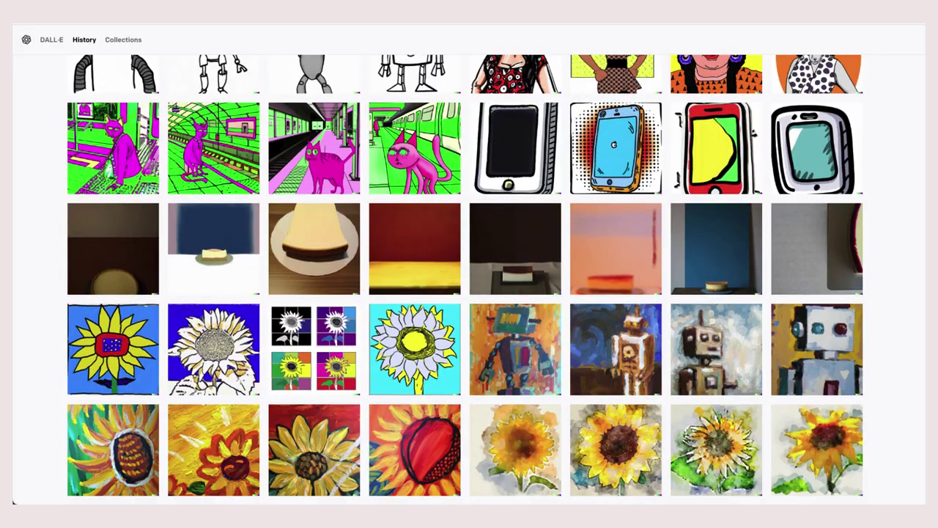
{"action": "scroll", "coordinate": [108, 375], "scroll_direction": "up", "scroll_amount": 5}
{"action": "left_click", "coordinate": [108, 375]}
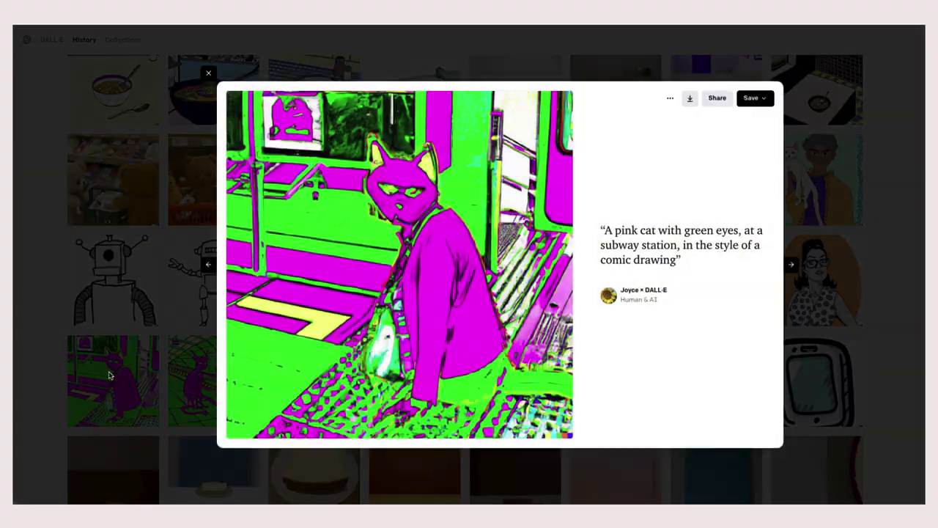
{"action": "left_click", "coordinate": [791, 265]}
{"action": "left_click", "coordinate": [208, 73]}
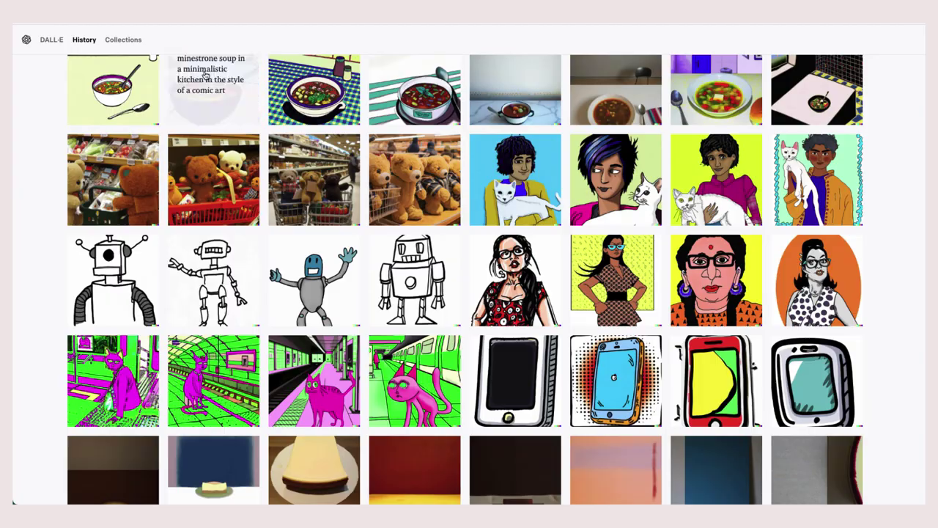
Page through the minestrone soup images and the generations that follow them
{"action": "left_click", "coordinate": [112, 90]}
{"action": "left_click", "coordinate": [788, 268]}
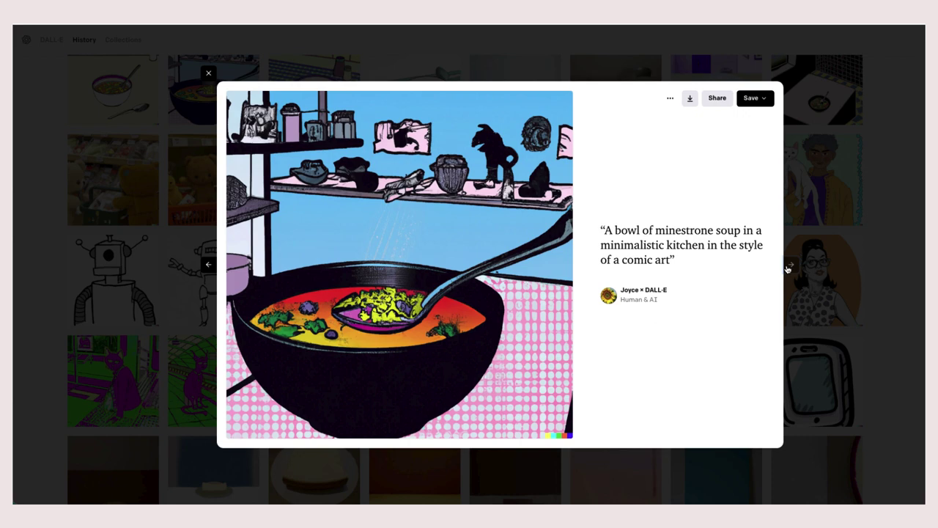
{"action": "left_click", "coordinate": [789, 266]}
{"action": "left_click", "coordinate": [789, 266]}
{"action": "left_click", "coordinate": [789, 266]}
{"action": "left_click", "coordinate": [789, 267]}
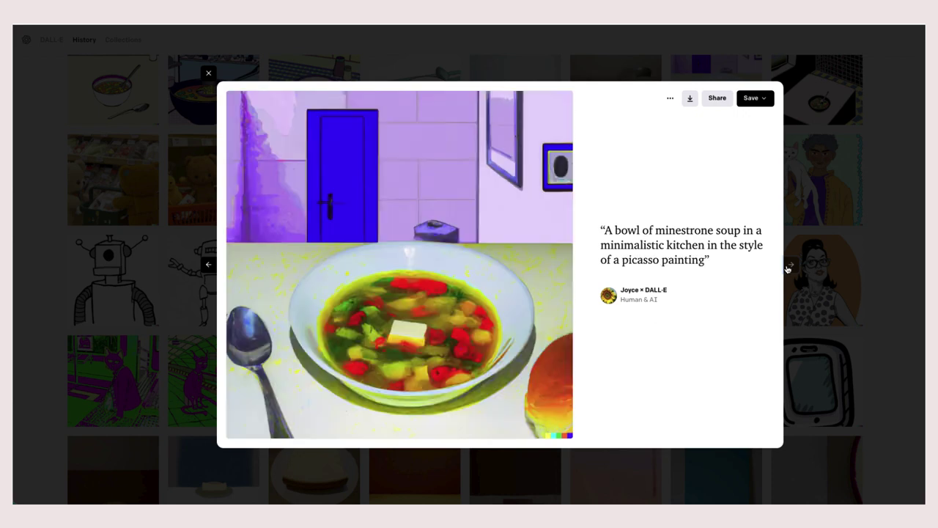
{"action": "left_click", "coordinate": [788, 268]}
{"action": "left_click", "coordinate": [788, 268]}
{"action": "left_click", "coordinate": [788, 268]}
{"action": "left_click", "coordinate": [788, 269]}
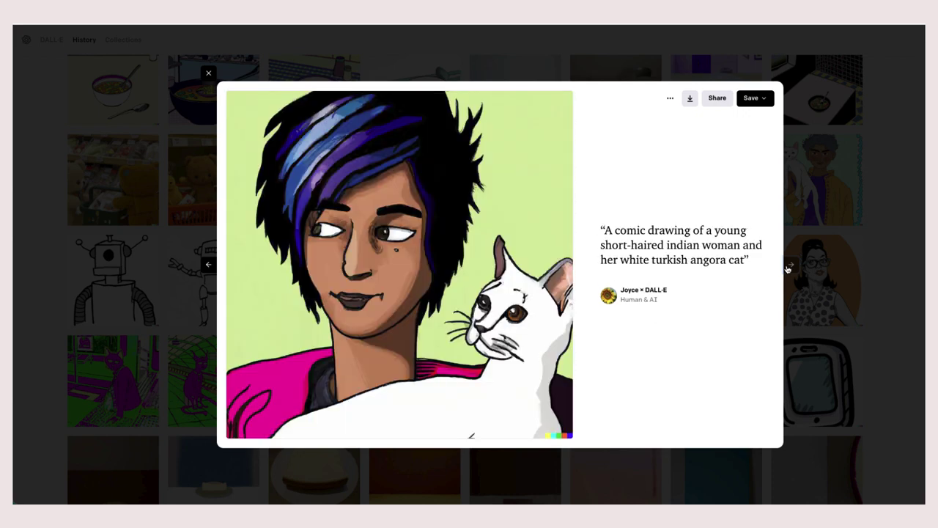
{"action": "left_click", "coordinate": [788, 268]}
{"action": "left_click", "coordinate": [788, 268]}
{"action": "left_click", "coordinate": [788, 268]}
{"action": "left_click", "coordinate": [788, 268]}
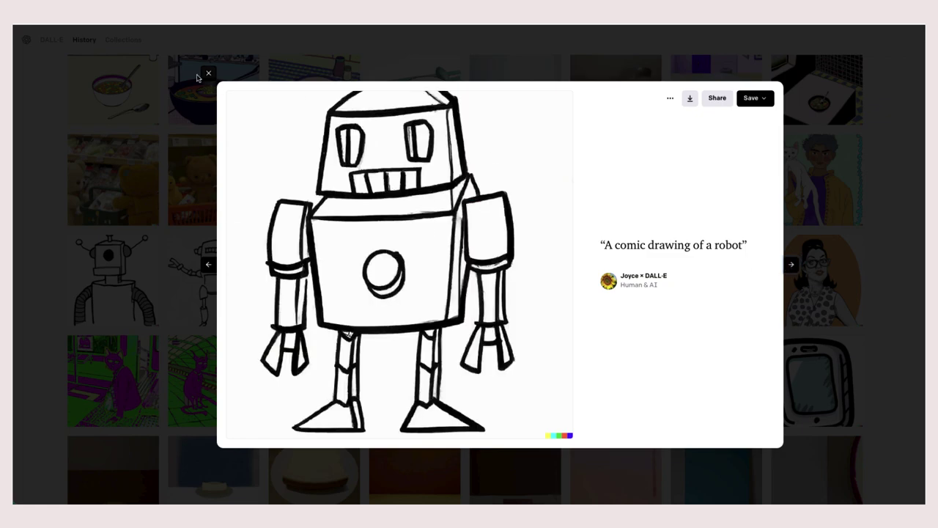
{"action": "left_click", "coordinate": [208, 74]}
Browse from the dark iPhone comic images onward to the abstract happy sunflower painting
{"action": "left_click", "coordinate": [513, 382]}
{"action": "left_click", "coordinate": [791, 266]}
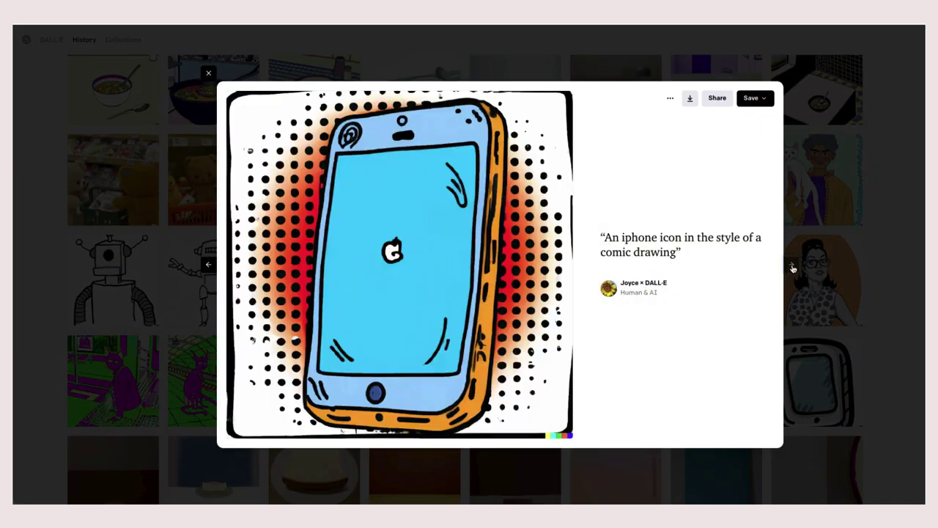
{"action": "left_click", "coordinate": [792, 268]}
{"action": "left_click", "coordinate": [791, 268]}
{"action": "left_click", "coordinate": [792, 269]}
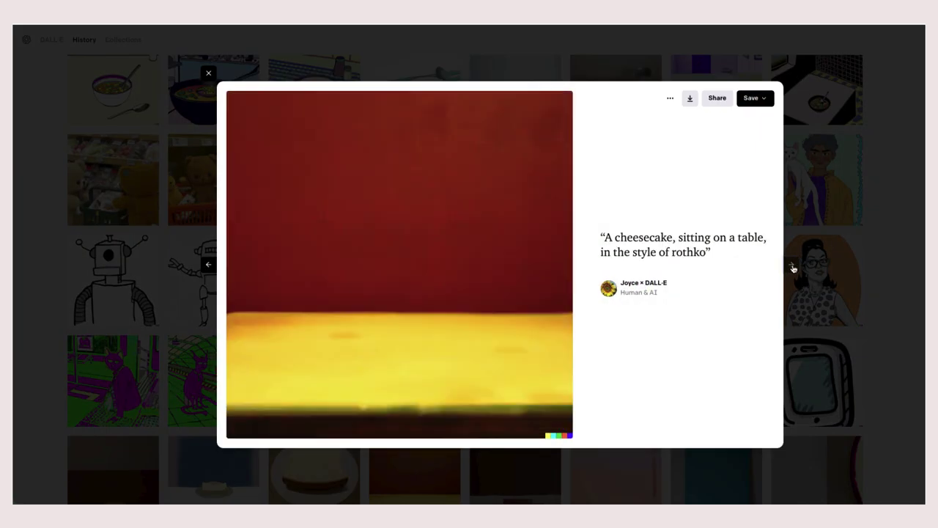
{"action": "left_click", "coordinate": [792, 268]}
{"action": "left_click", "coordinate": [791, 269]}
{"action": "left_click", "coordinate": [791, 268]}
{"action": "left_click", "coordinate": [791, 268]}
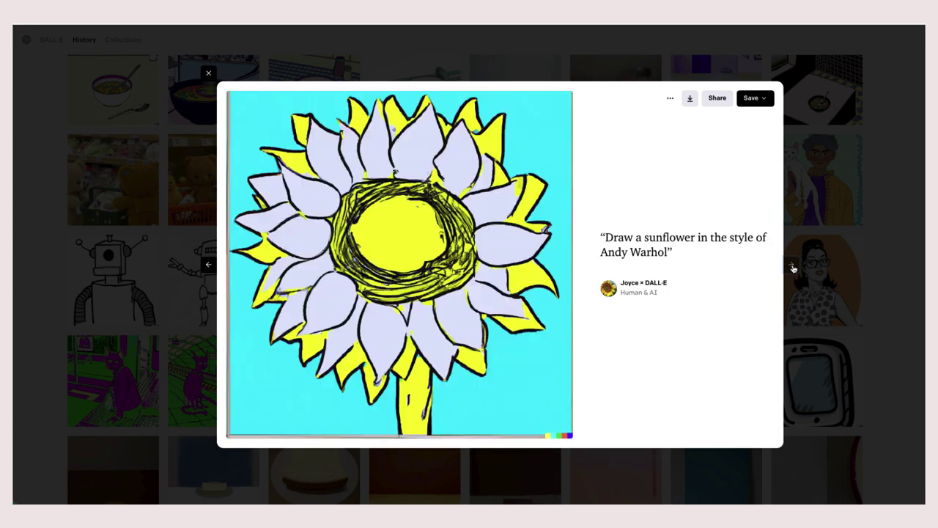
{"action": "left_click", "coordinate": [792, 269]}
{"action": "left_click", "coordinate": [792, 269]}
{"action": "left_click", "coordinate": [792, 268]}
{"action": "left_click", "coordinate": [792, 268]}
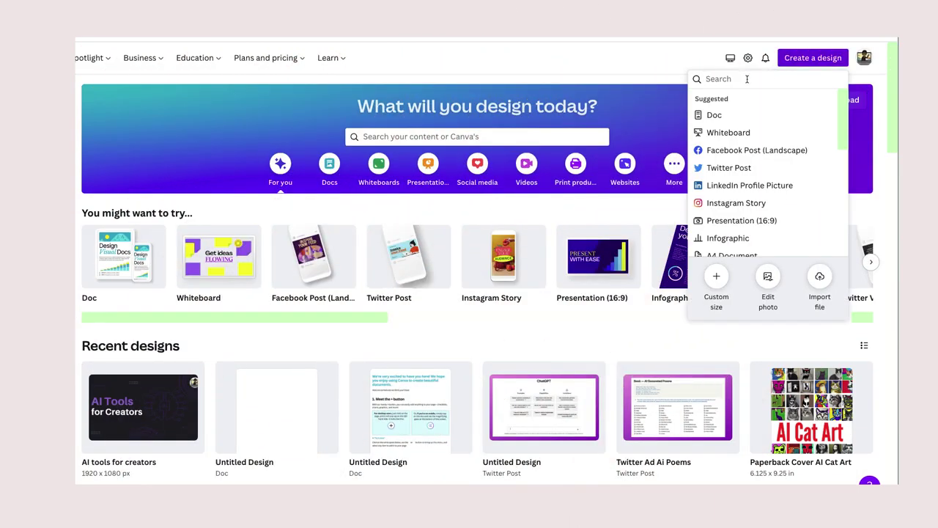
Create a blank Twitter Post design and open the Apps panel showing Text to Image
{"action": "left_click", "coordinate": [740, 168]}
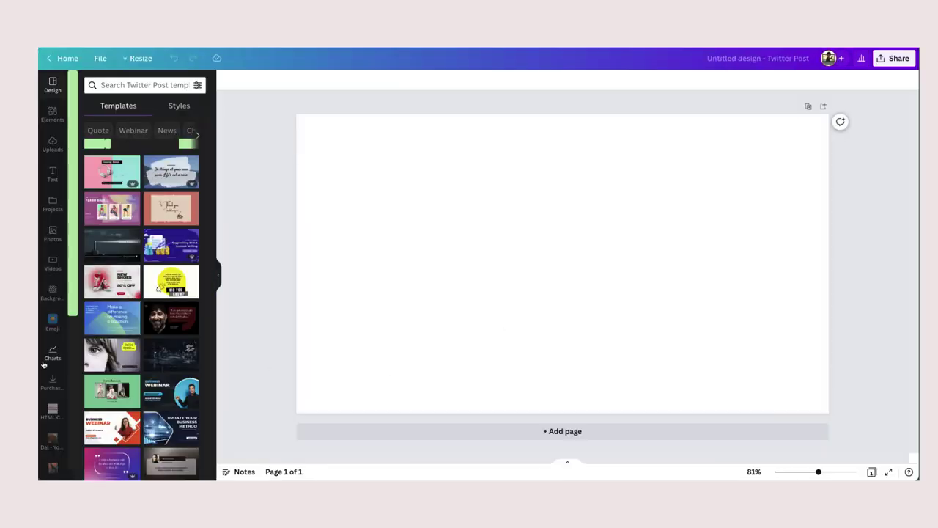
{"action": "scroll", "coordinate": [44, 374], "scroll_direction": "down", "scroll_amount": 4}
{"action": "left_click", "coordinate": [53, 464]}
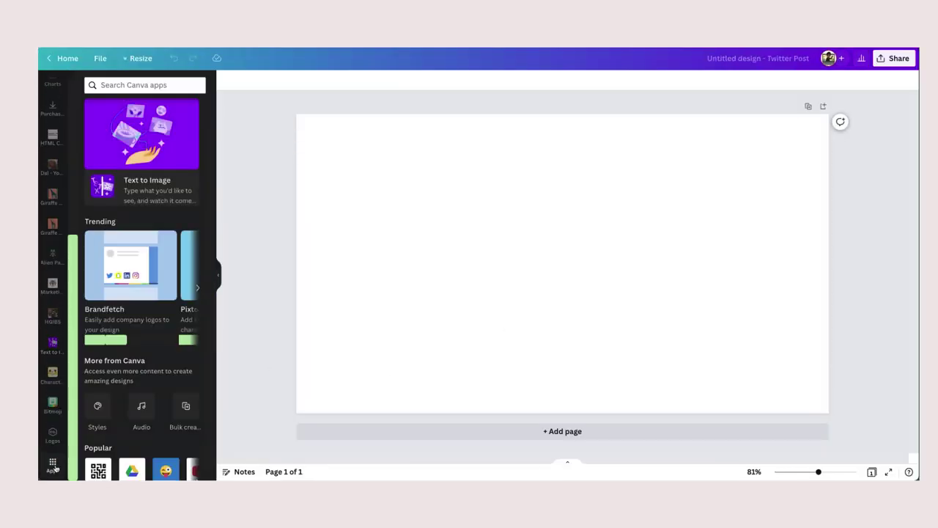
Generate 'sunflower' images with Text to Image and drag two onto the Twitter Post side by side
{"action": "left_click", "coordinate": [169, 148]}
{"action": "type", "text": "sunflower"}
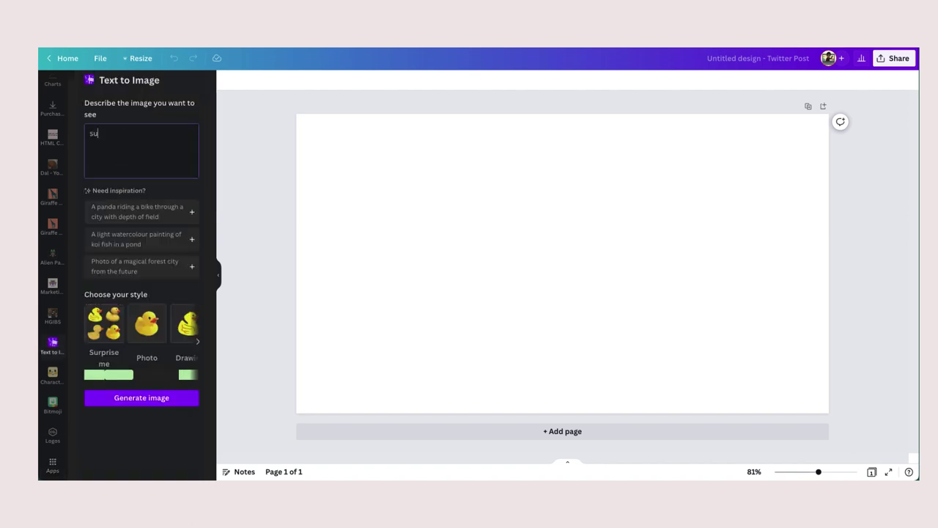
{"action": "left_click", "coordinate": [142, 399]}
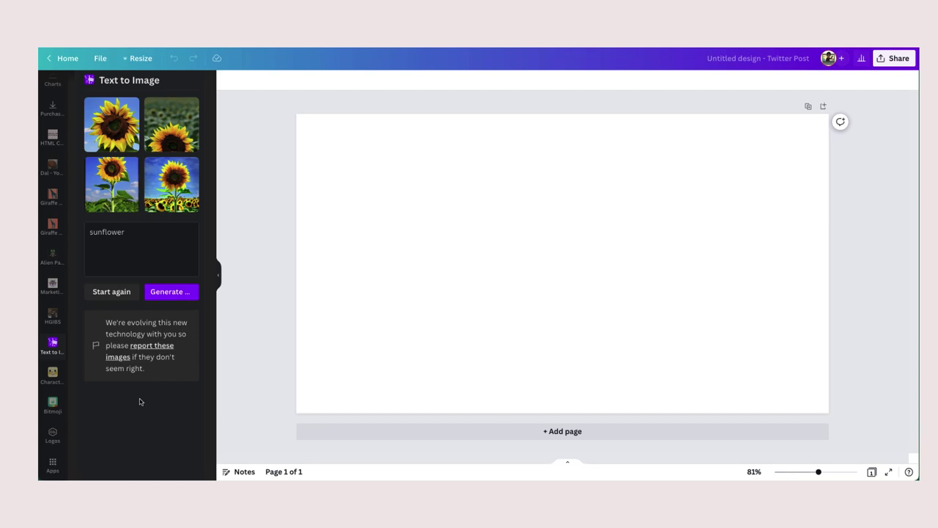
{"action": "left_click_drag", "start_coordinate": [91, 104], "coordinate": [345, 158]}
{"action": "left_click_drag", "start_coordinate": [161, 107], "coordinate": [528, 162]}
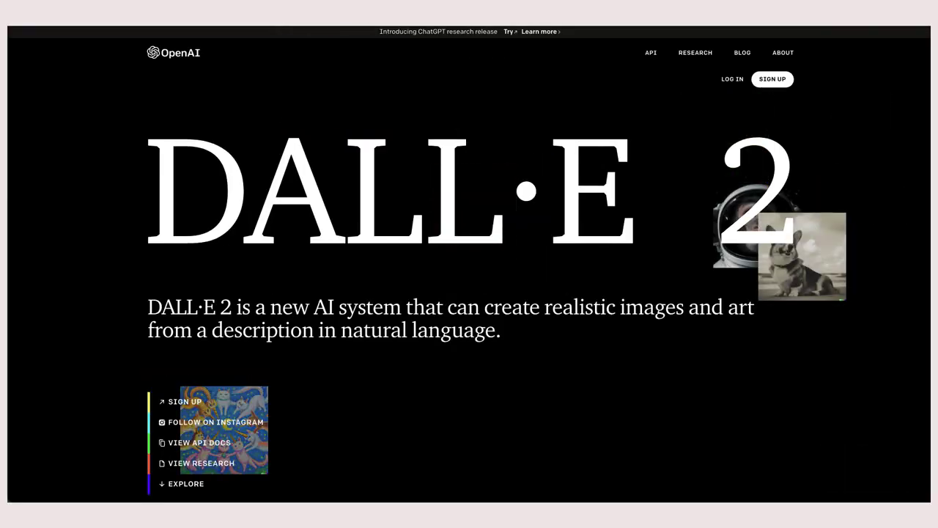
Cycle the DALL·E 2 demo through Teddy bears and a bowl of soup: planet, needlework mixed media, digital art
{"action": "scroll", "coordinate": [469, 264], "scroll_direction": "down", "scroll_amount": 8}
{"action": "scroll", "coordinate": [469, 264], "scroll_direction": "down", "scroll_amount": 3}
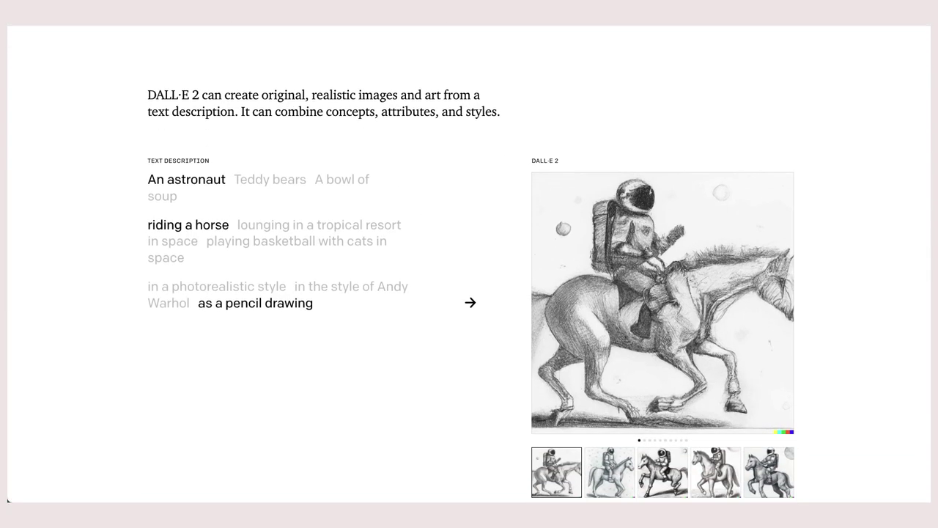
{"action": "left_click", "coordinate": [265, 145]}
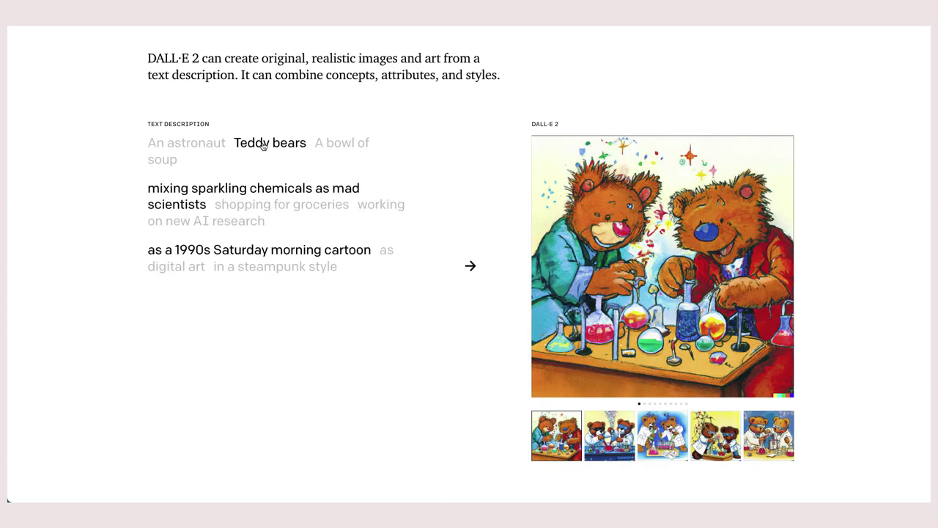
{"action": "left_click", "coordinate": [334, 147]}
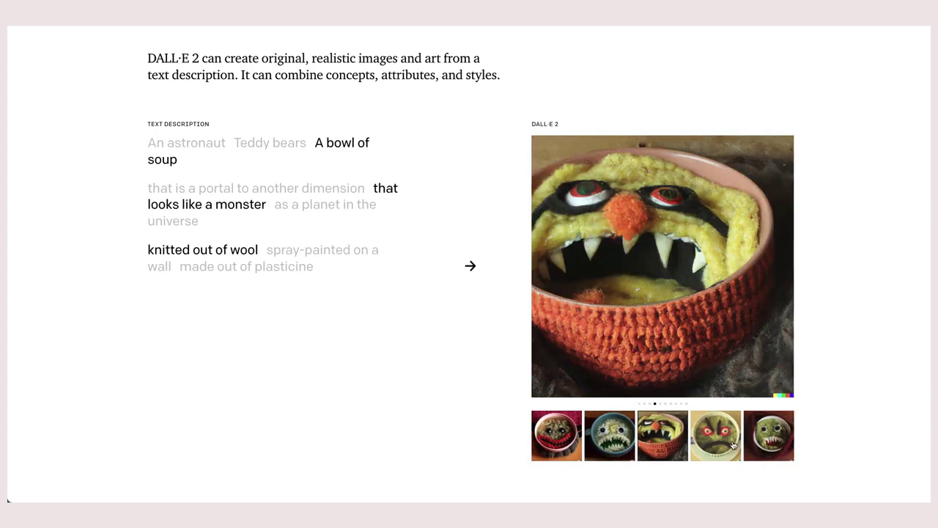
{"action": "left_click", "coordinate": [305, 211]}
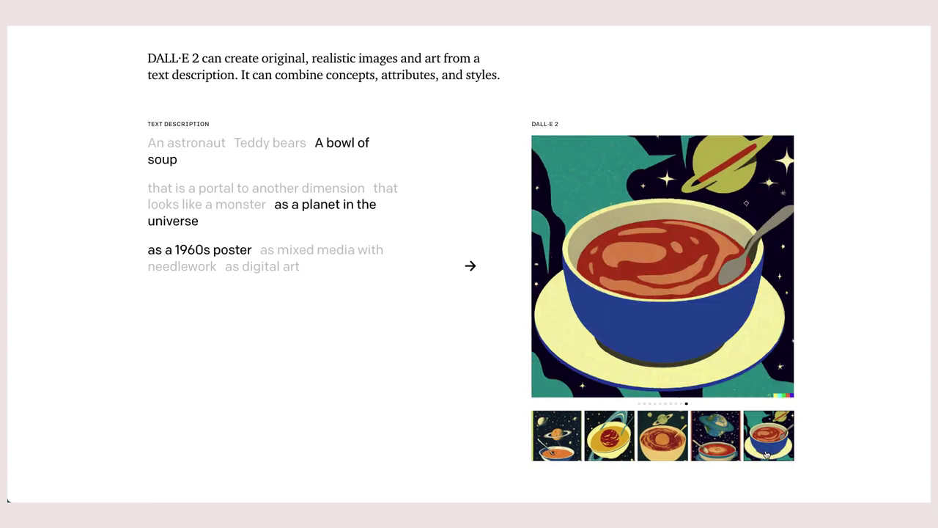
{"action": "left_click", "coordinate": [304, 254]}
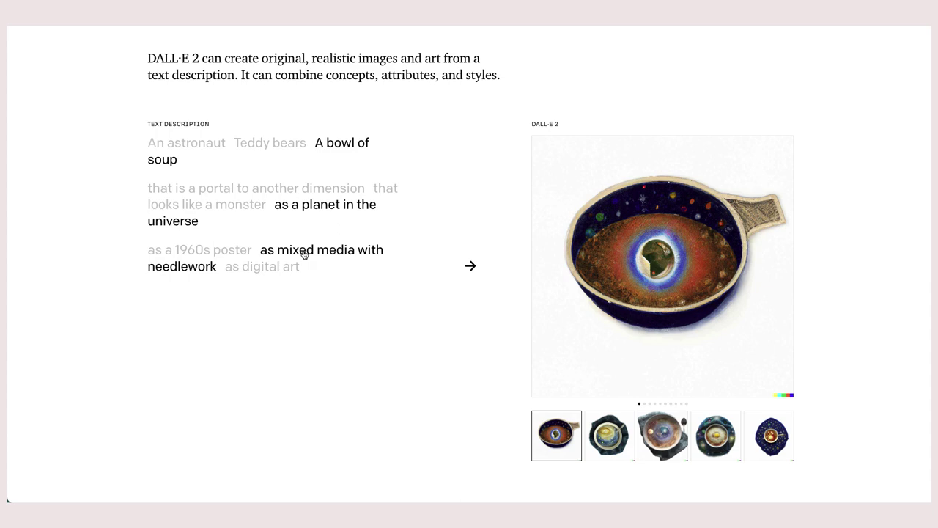
{"action": "left_click", "coordinate": [256, 274]}
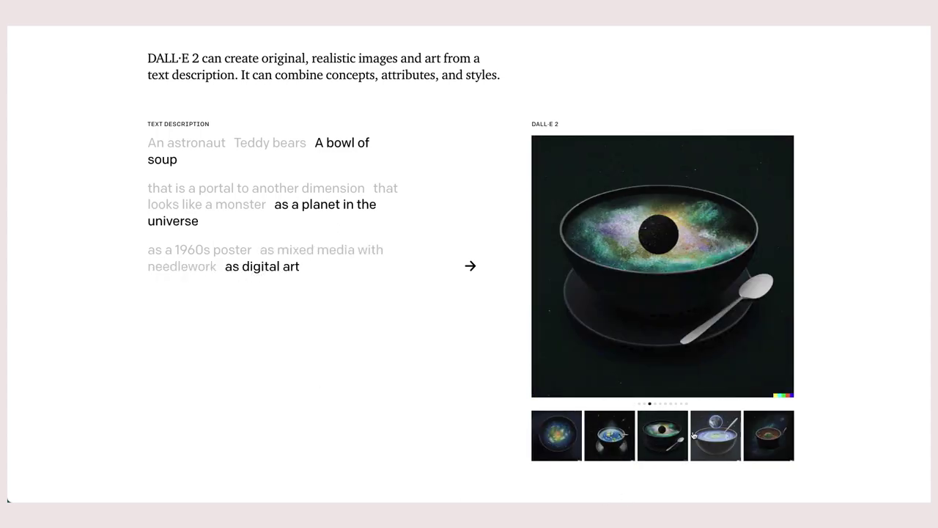
Swap the demo to an astronaut, trying scenes and styles, ending on watercolor basketball with cats
{"action": "left_click", "coordinate": [169, 151]}
{"action": "left_click", "coordinate": [290, 252]}
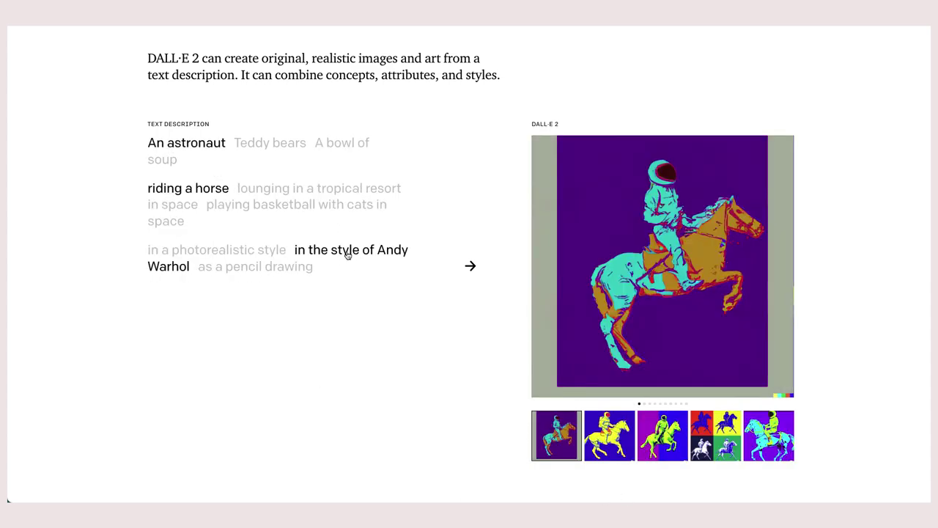
{"action": "left_click", "coordinate": [229, 271]}
{"action": "left_click", "coordinate": [322, 190]}
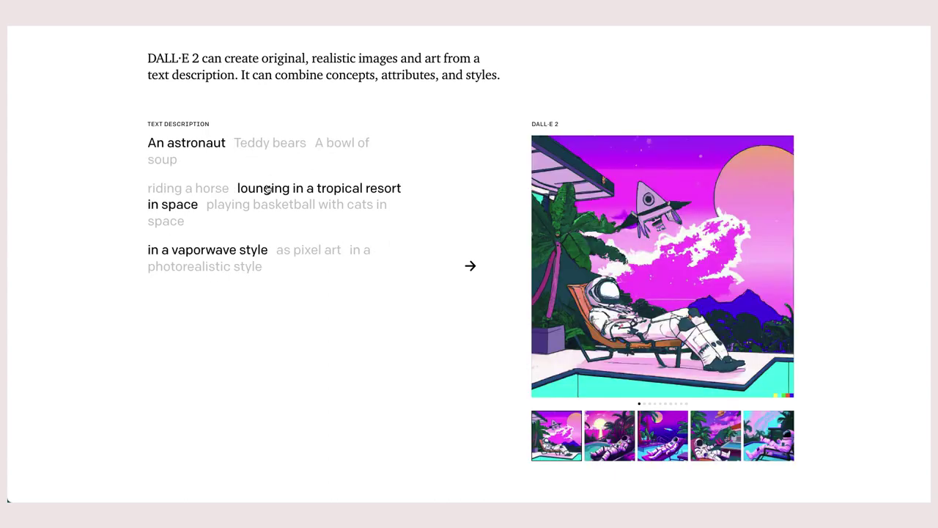
{"action": "left_click", "coordinate": [322, 251]}
{"action": "left_click", "coordinate": [366, 252]}
{"action": "left_click", "coordinate": [299, 207]}
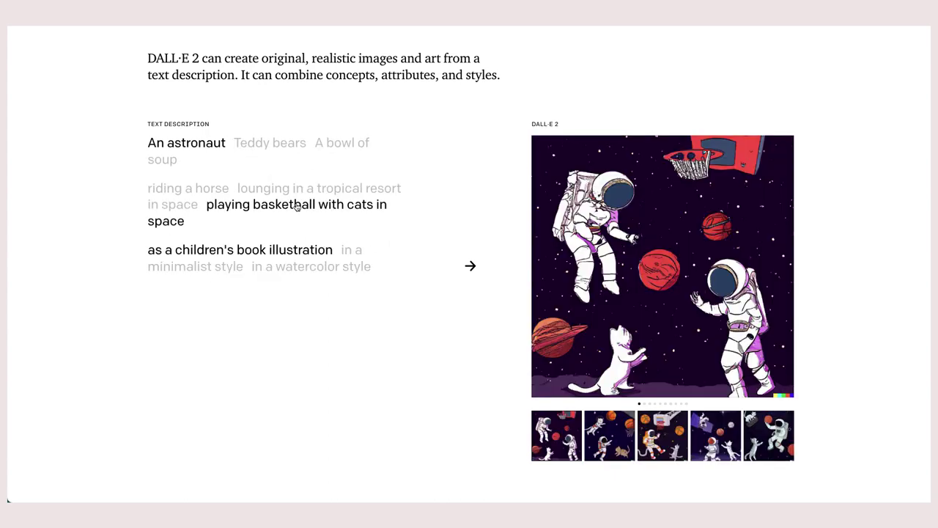
{"action": "left_click", "coordinate": [354, 252]}
{"action": "left_click", "coordinate": [268, 267]}
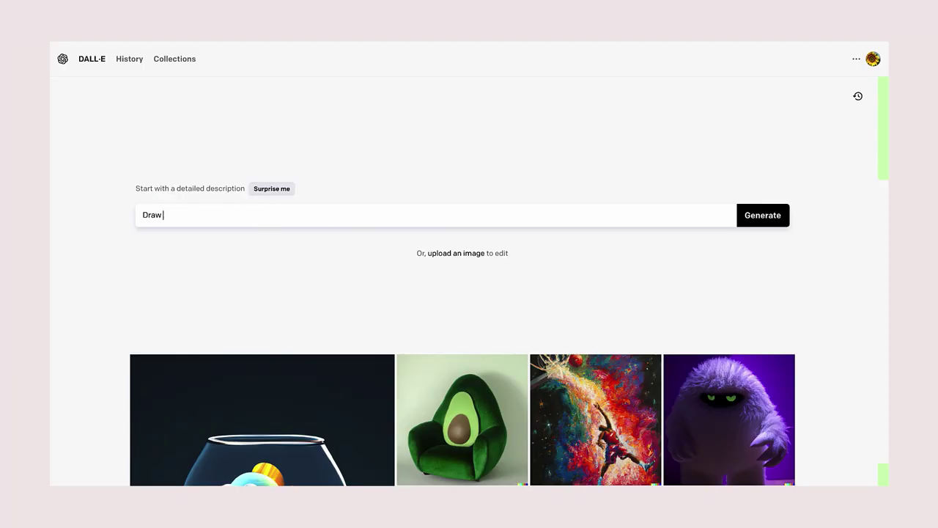
Submit prompts for a Lofi girl studying with her cat, then '3D image of a goldfish in a tank'
{"action": "type", "text": "a Lofi style image of a girl studying at her desk with her cat on her table."}
{"action": "key", "text": "Return"}
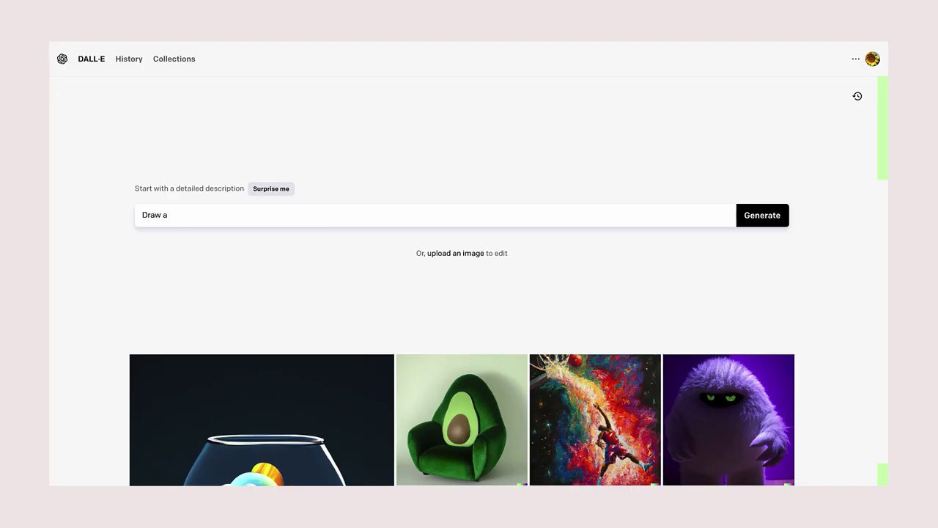
{"action": "type", "text": "3D image of a goldfish in a tank"}
{"action": "key", "text": "Return"}
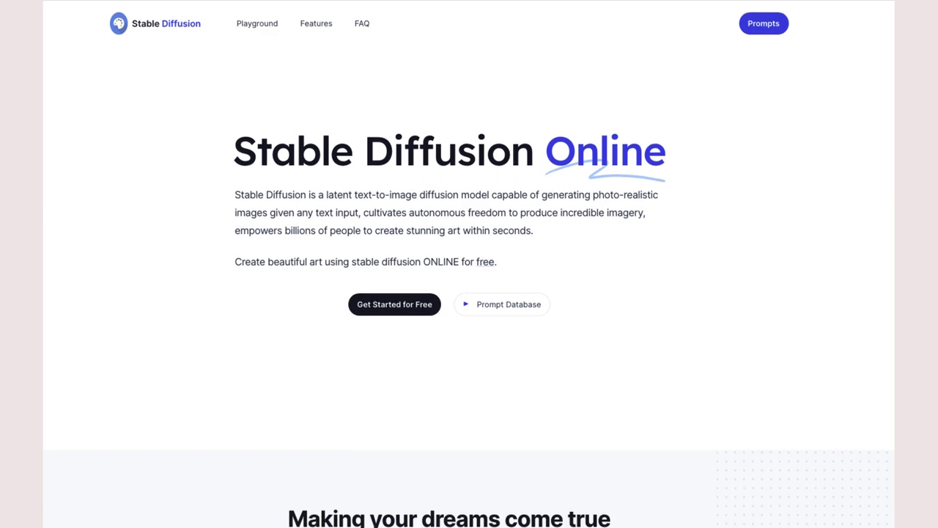
Scroll the Stable Diffusion Online homepage past Easy to use and Privacy down to the Playground
{"action": "scroll", "coordinate": [469, 293], "scroll_direction": "down", "scroll_amount": 5}
{"action": "scroll", "coordinate": [469, 293], "scroll_direction": "down", "scroll_amount": 4}
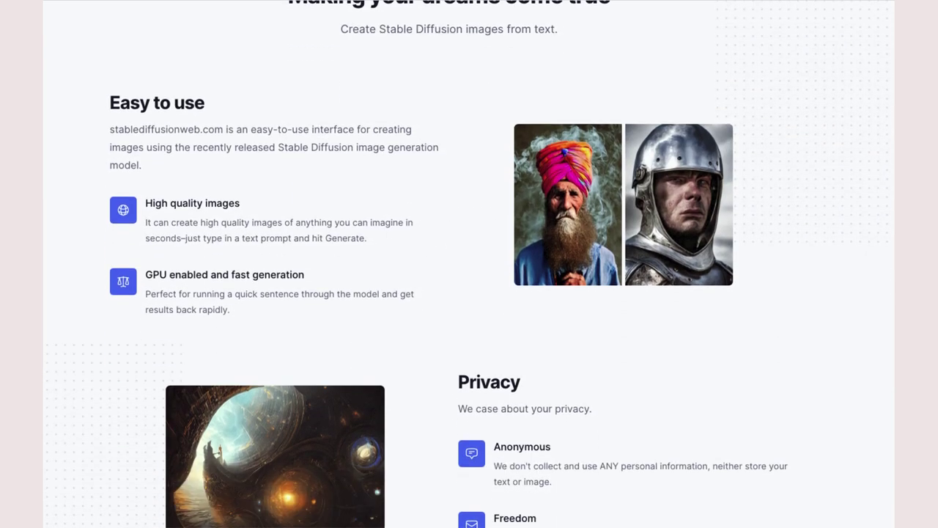
{"action": "scroll", "coordinate": [470, 293], "scroll_direction": "down", "scroll_amount": 13}
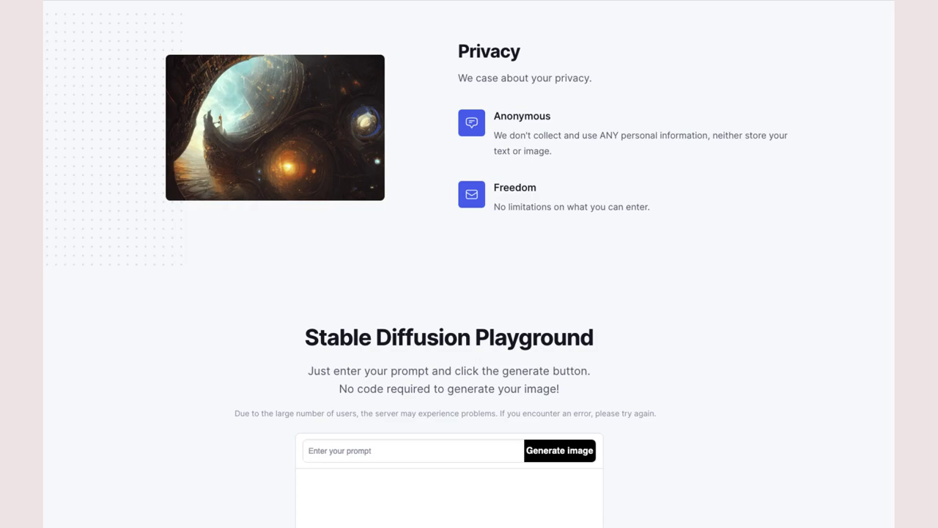
{"action": "scroll", "coordinate": [469, 293], "scroll_direction": "down", "scroll_amount": 10}
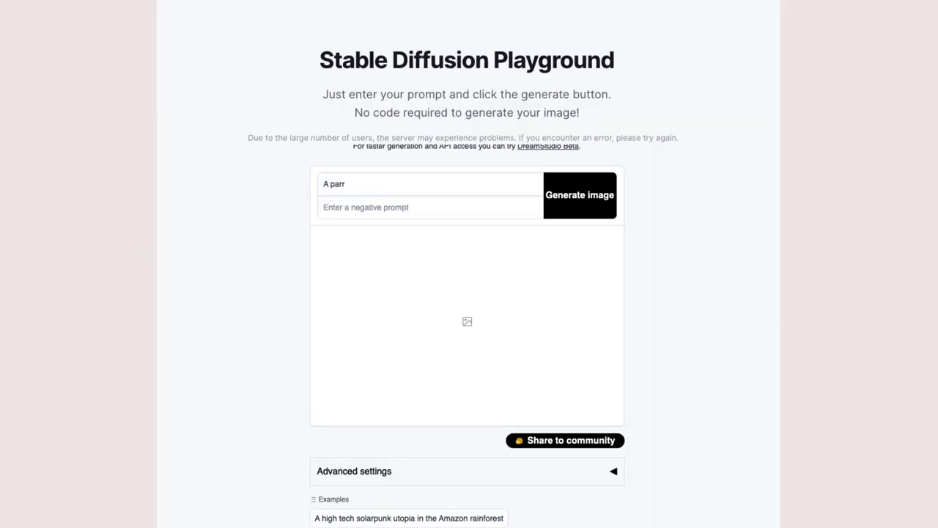
Edit the parrot prompt to 'gigantic parrot in the snow' and generate its images
{"action": "type", "text": "and colourful"}
{"action": "left_click_drag", "start_coordinate": [375, 183], "coordinate": [519, 183]}
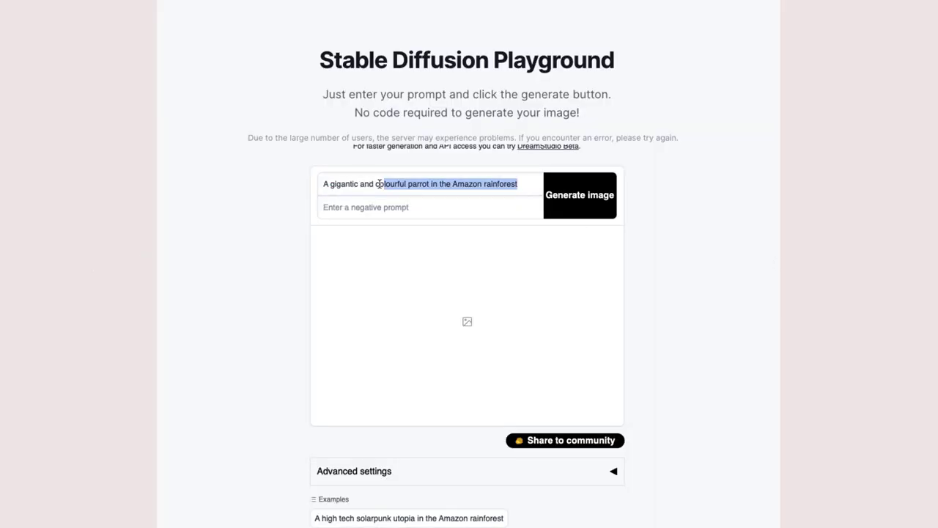
{"action": "key", "text": "BackSpace"}
{"action": "key", "text": "BackSpace"}
{"action": "key", "text": "BackSpace"}
{"action": "key", "text": "BackSpace"}
{"action": "key", "text": "BackSpace"}
{"action": "key", "text": "BackSpace"}
{"action": "key", "text": "BackSpace"}
{"action": "key", "text": "BackSpace"}
{"action": "key", "text": "BackSpace"}
{"action": "key", "text": "BackSpace"}
{"action": "key", "text": "BackSpace"}
{"action": "key", "text": "BackSpace"}
{"action": "key", "text": "BackSpace"}
{"action": "key", "text": "BackSpace"}
{"action": "type", "text": "gigantic parrot in the snow"}
{"action": "key", "text": "Return"}
{"action": "scroll", "coordinate": [574, 162], "scroll_direction": "down", "scroll_amount": 1}
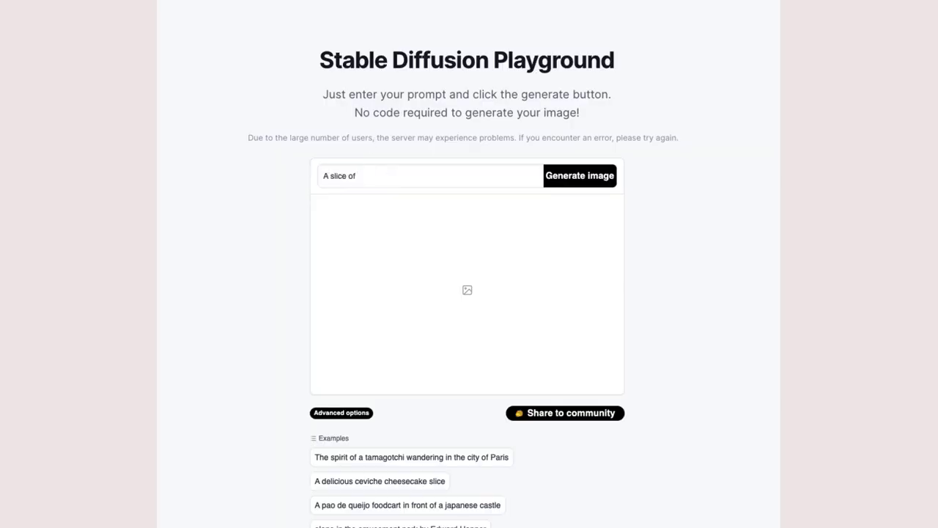
Generate lemon cheesecake in a Parisian cafe, then a gigantic blue Turkish angora cat in Istanbul
{"action": "key", "text": "BackSpace"}
{"action": "type", "text": "a Parisian cafe"}
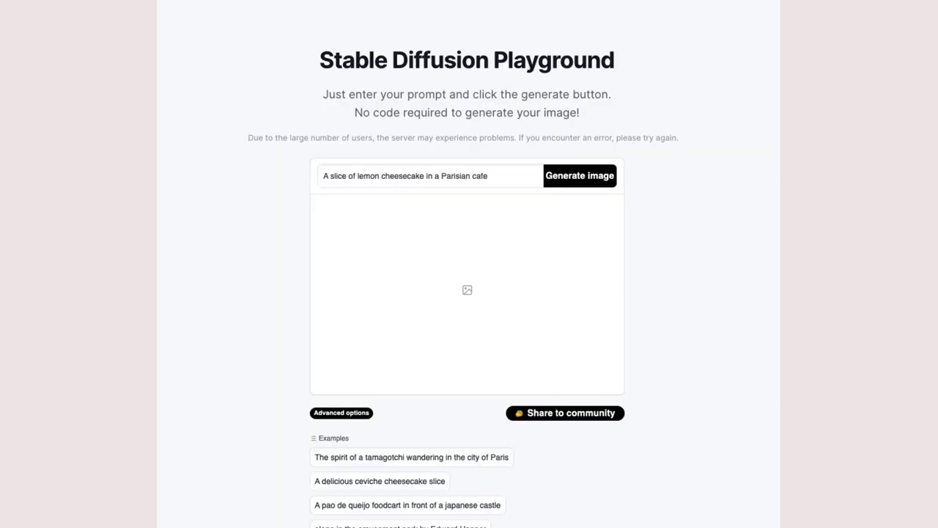
{"action": "key", "text": "Return"}
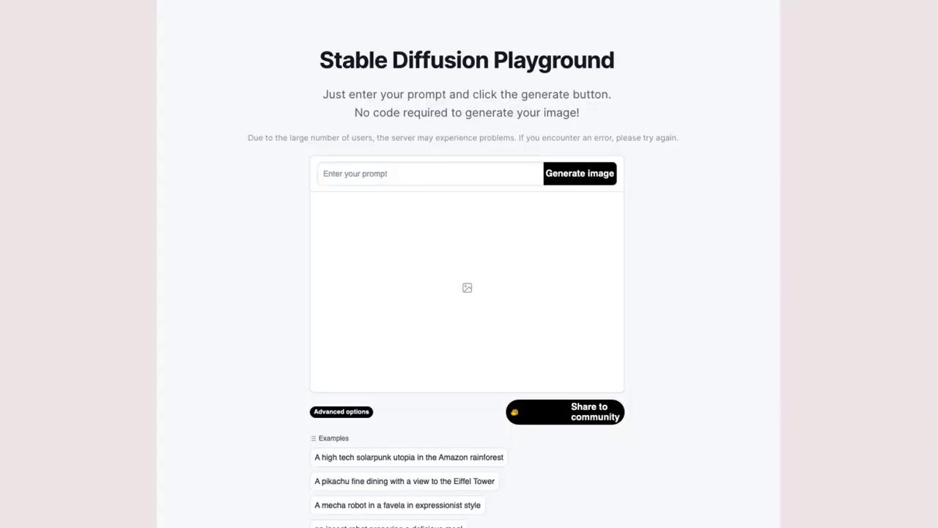
{"action": "type", "text": "A gigantic blue turkish angora cat in the"}
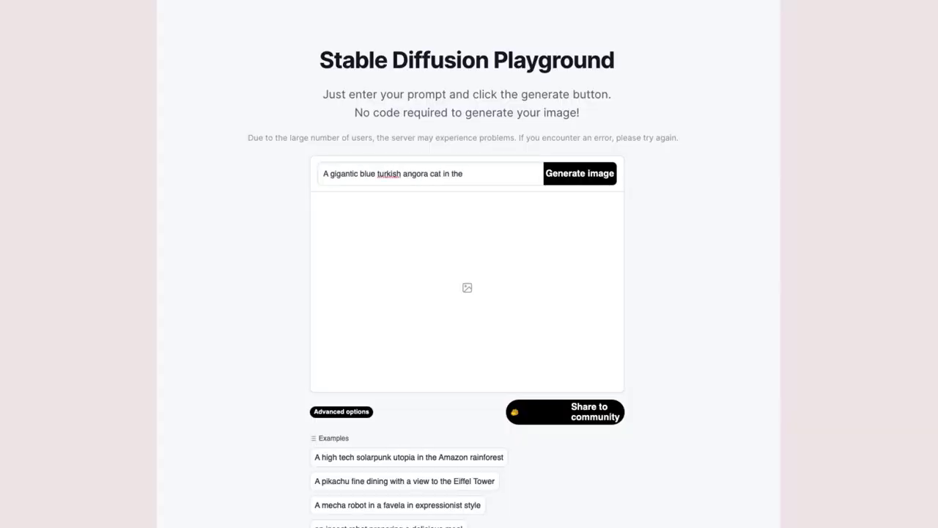
{"action": "type", "text": " streets of Istanbul"}
{"action": "key", "text": "Return"}
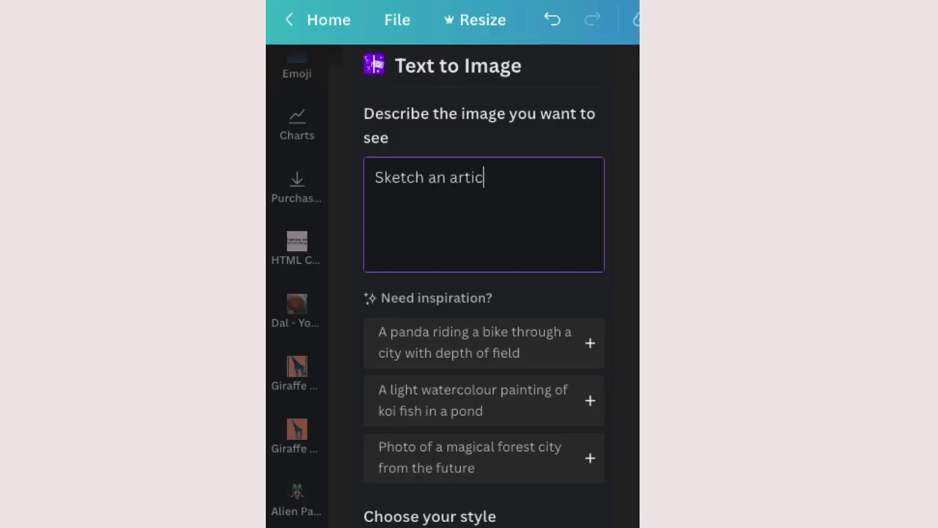
Write a prompt to sketch an artist in the style of Rothko, replacing the misspelled van Gogh
{"action": "type", "text": "the style of van goh"}
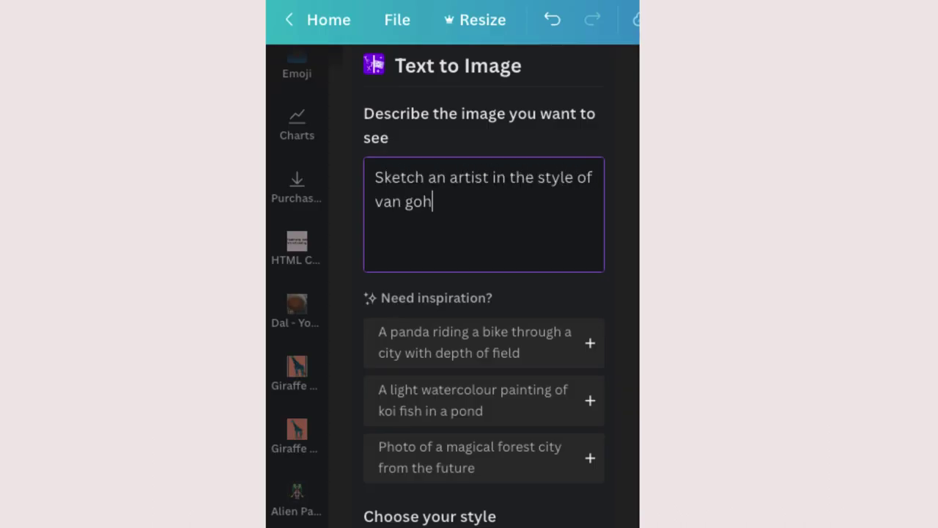
{"action": "key", "text": "BackSpace"}
{"action": "key", "text": "BackSpace"}
{"action": "key", "text": "BackSpace"}
{"action": "key", "text": "BackSpace"}
{"action": "key", "text": "BackSpace"}
{"action": "key", "text": "BackSpace"}
{"action": "type", "text": "Ro"}
{"action": "key", "text": "BackSpace"}
{"action": "key", "text": "BackSpace"}
{"action": "key", "text": "BackSpace"}
{"action": "key", "text": "BackSpace"}
{"action": "type", "text": "f Rothko"}
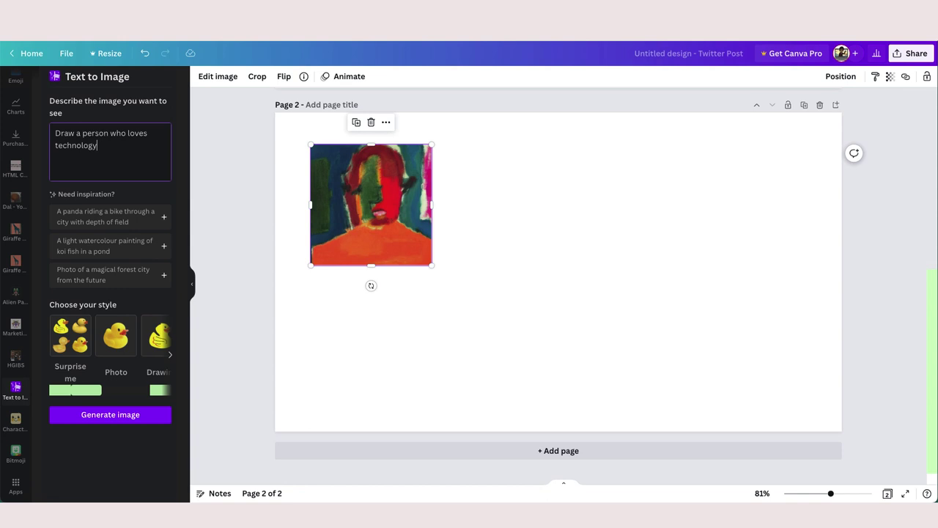
Generate a watercolour technology-lover image, then a charcoal sketch of an AI
{"action": "type", "text": "Paint in watercolour"}
{"action": "left_click", "coordinate": [122, 415]}
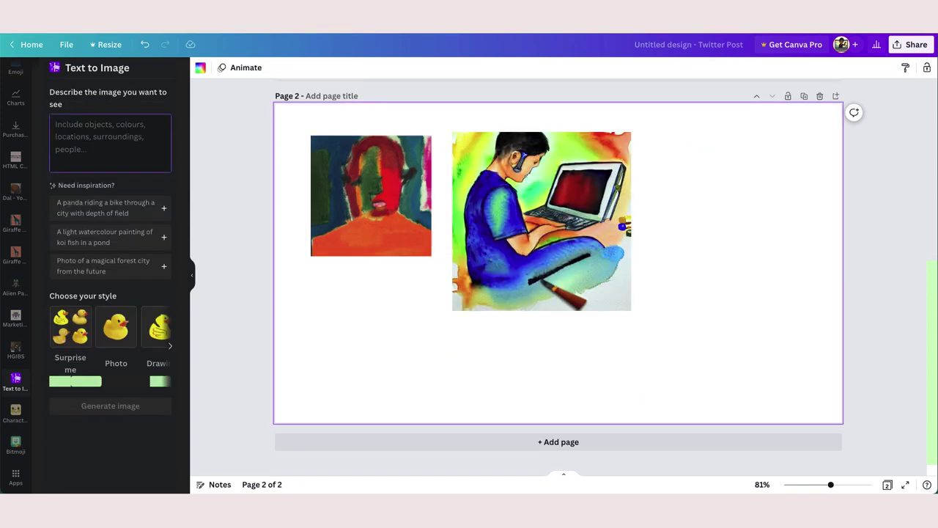
{"action": "type", "text": "Sketch an AI in charcoal"}
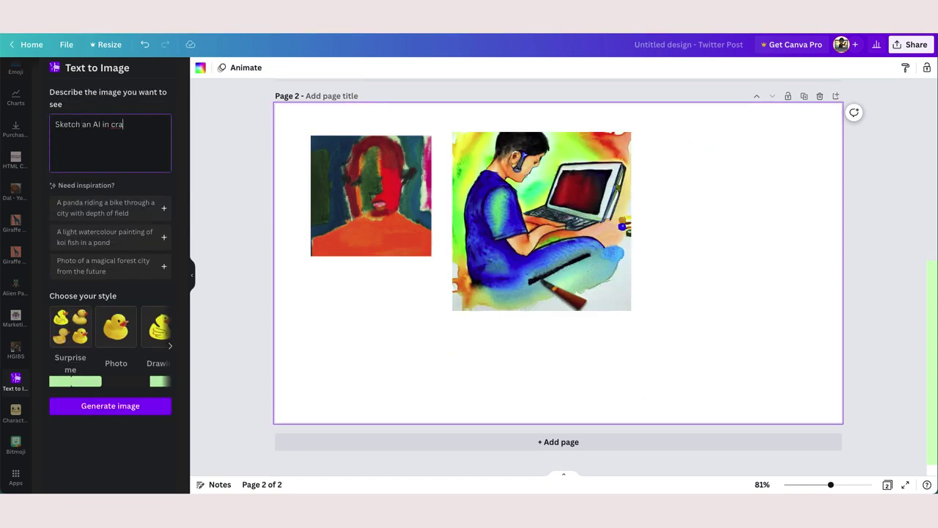
{"action": "left_click", "coordinate": [75, 421]}
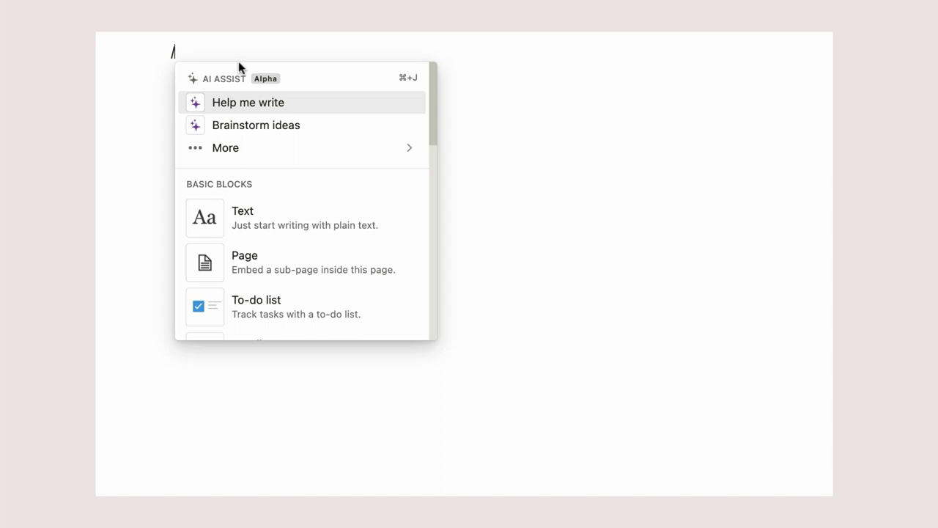
Ask Notion AI 'What are the pros and cons of AI tools for creators?' and generate the answer
{"action": "left_click", "coordinate": [279, 110]}
{"action": "type", "text": "What are tee pros and cons of AI tools "}
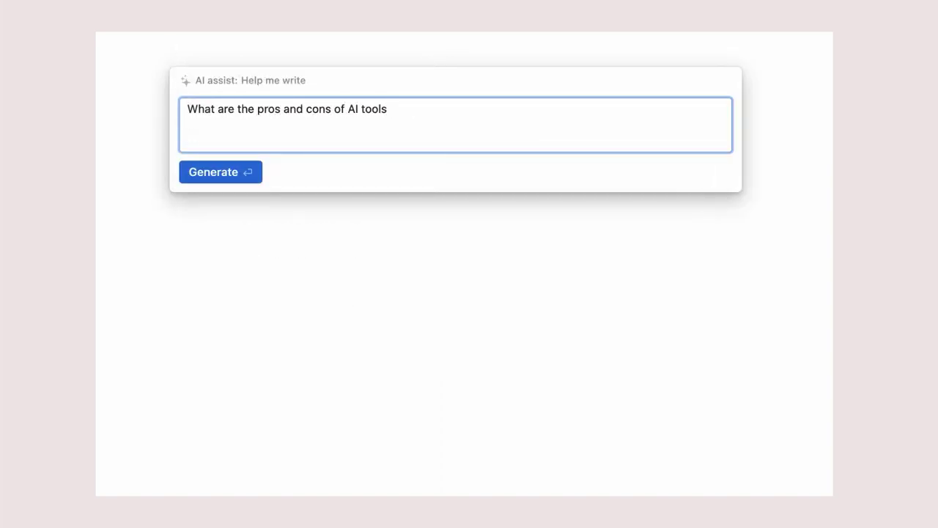
{"action": "type", "text": "for creators?"}
{"action": "left_click", "coordinate": [210, 173]}
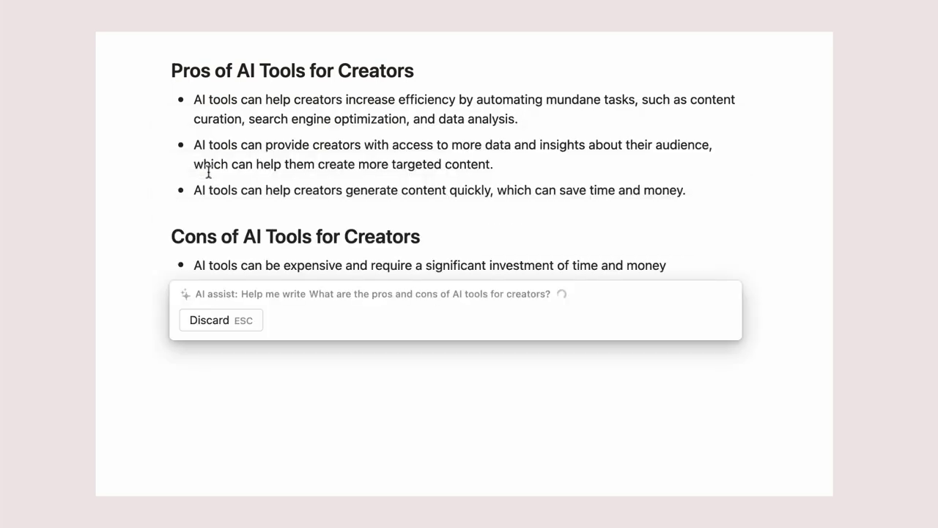